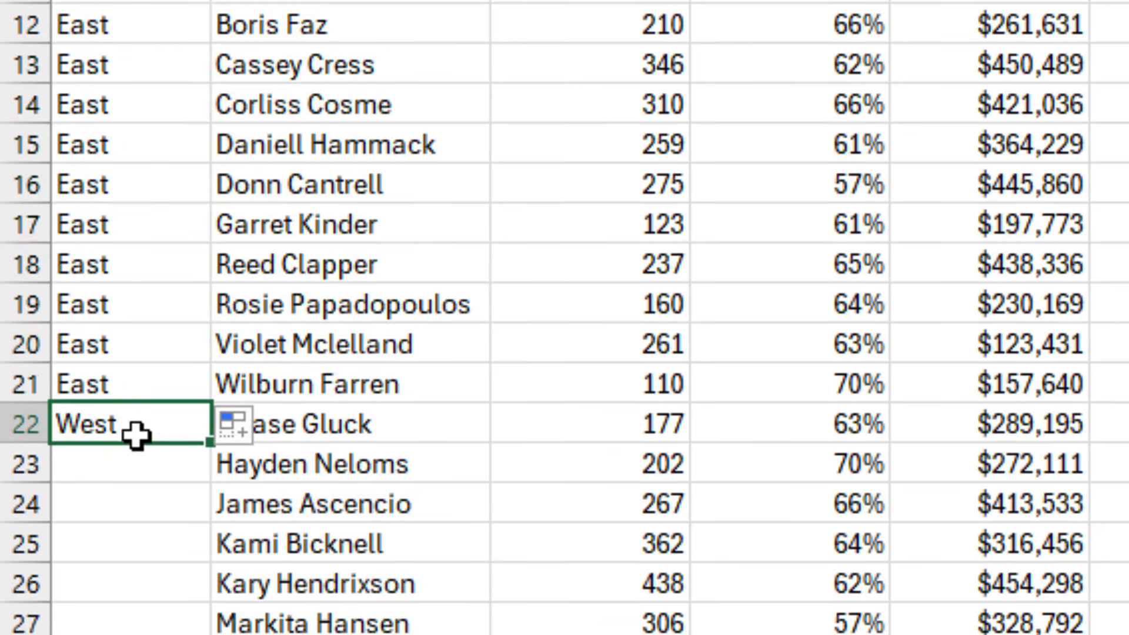
drag(210, 474, 201, 447)
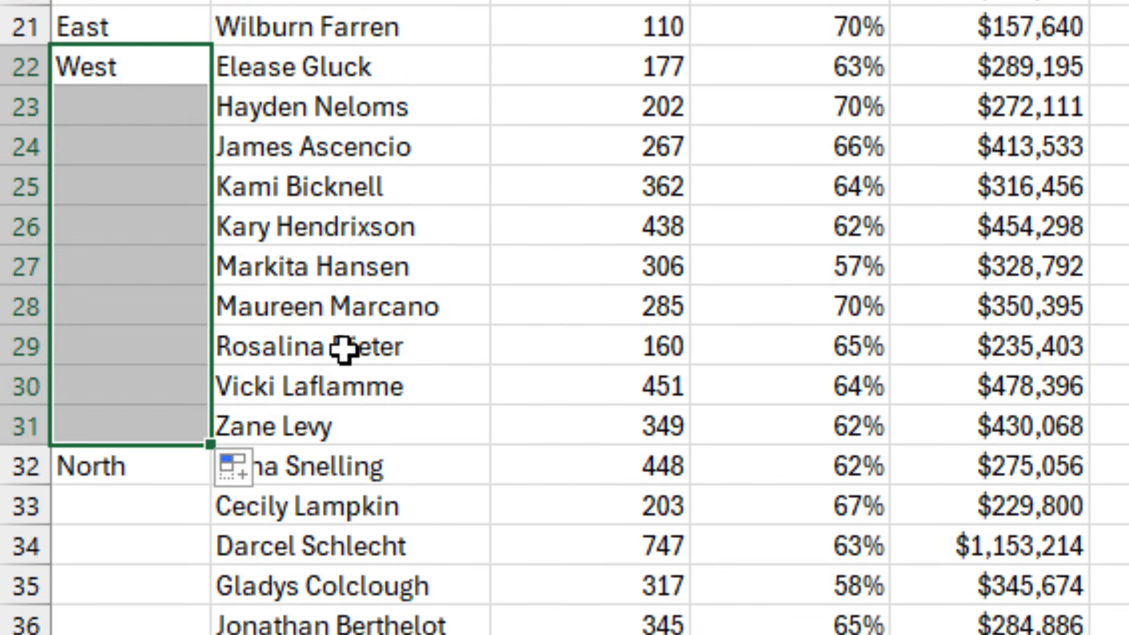
scroll(272, 350, down, 20)
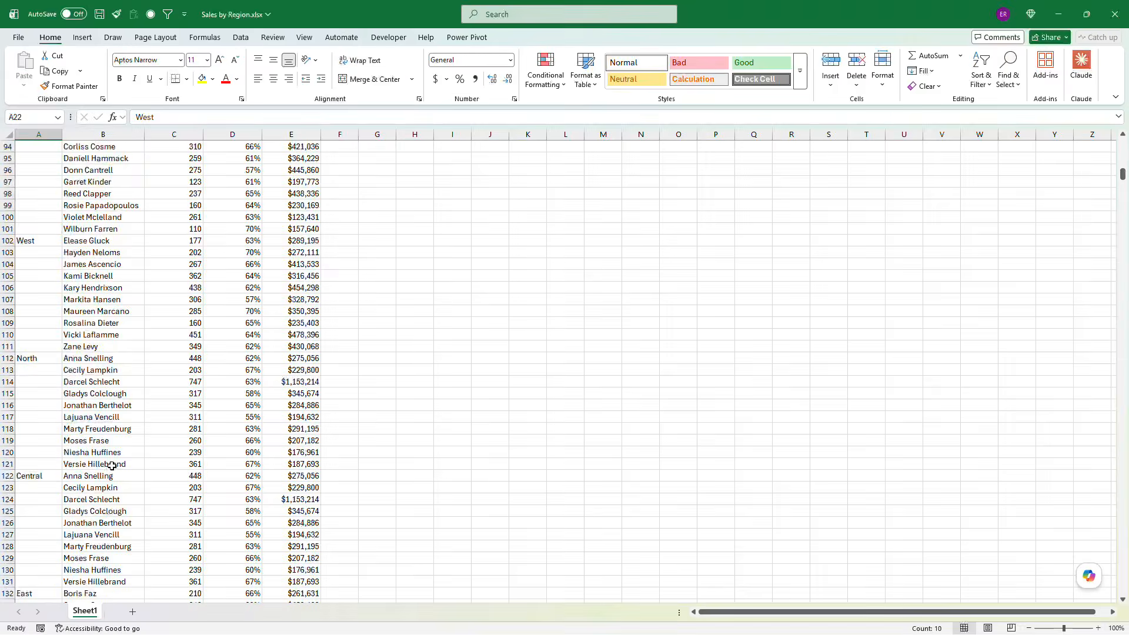
scroll(111, 466, down, 20)
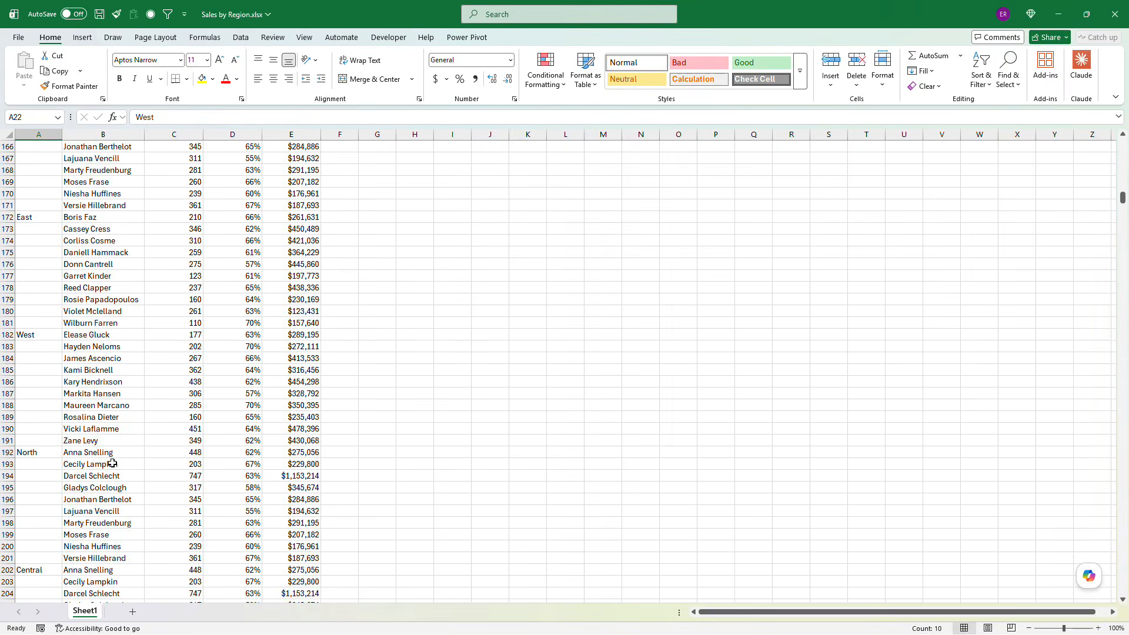
scroll(112, 452, down, 10)
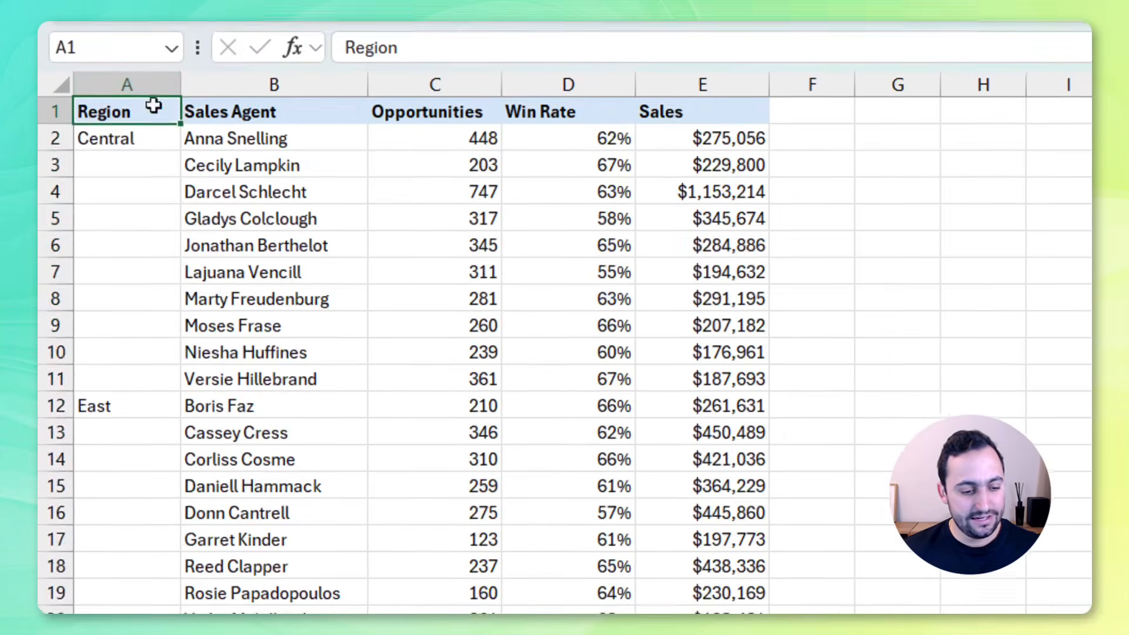
Select all blank cells in the Region column using Go To Special with the Blanks option
click(93, 176)
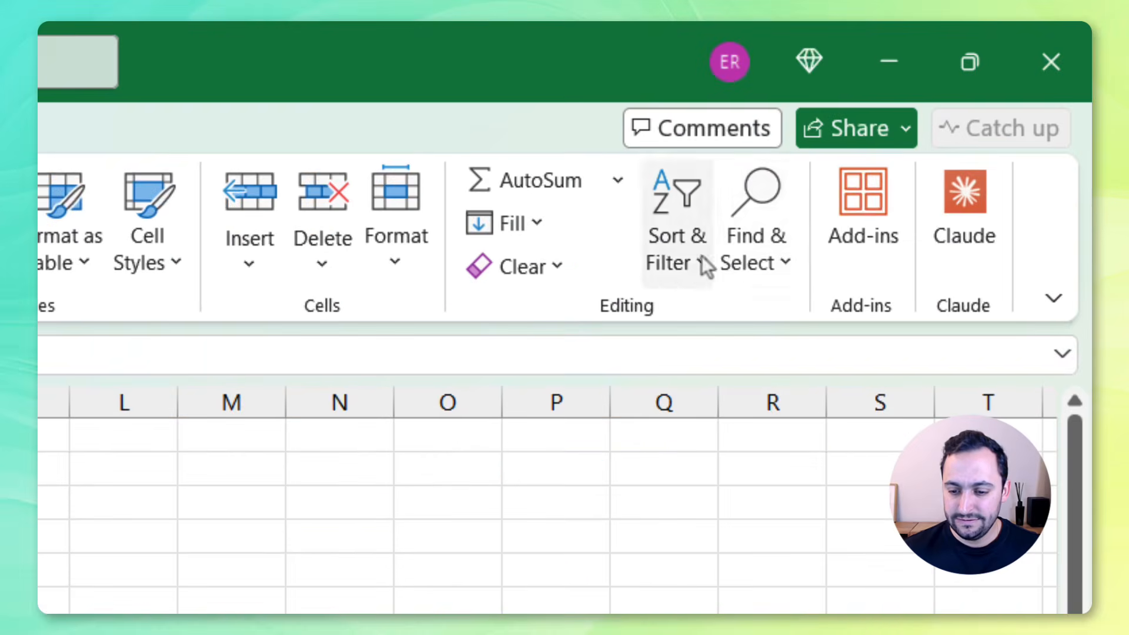
click(747, 267)
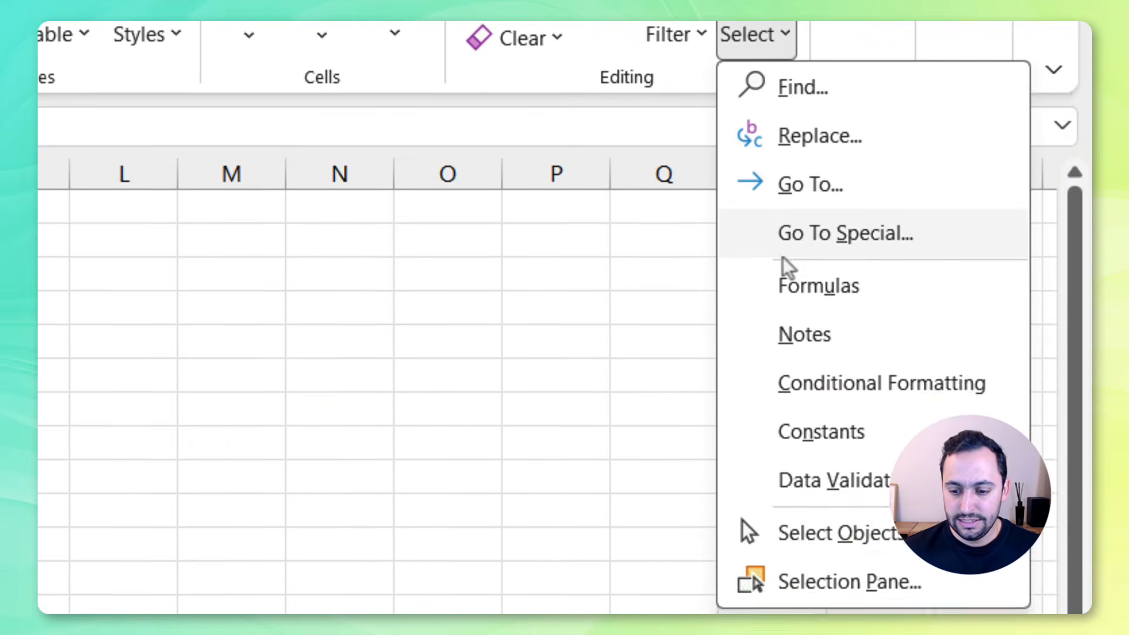
click(783, 257)
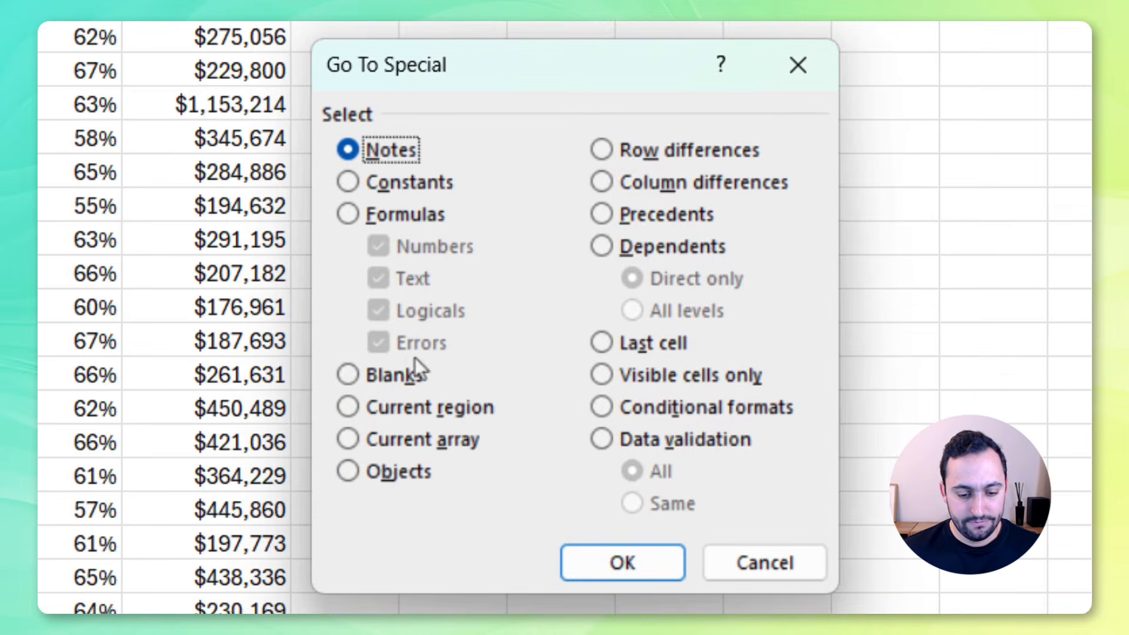
click(395, 376)
click(626, 563)
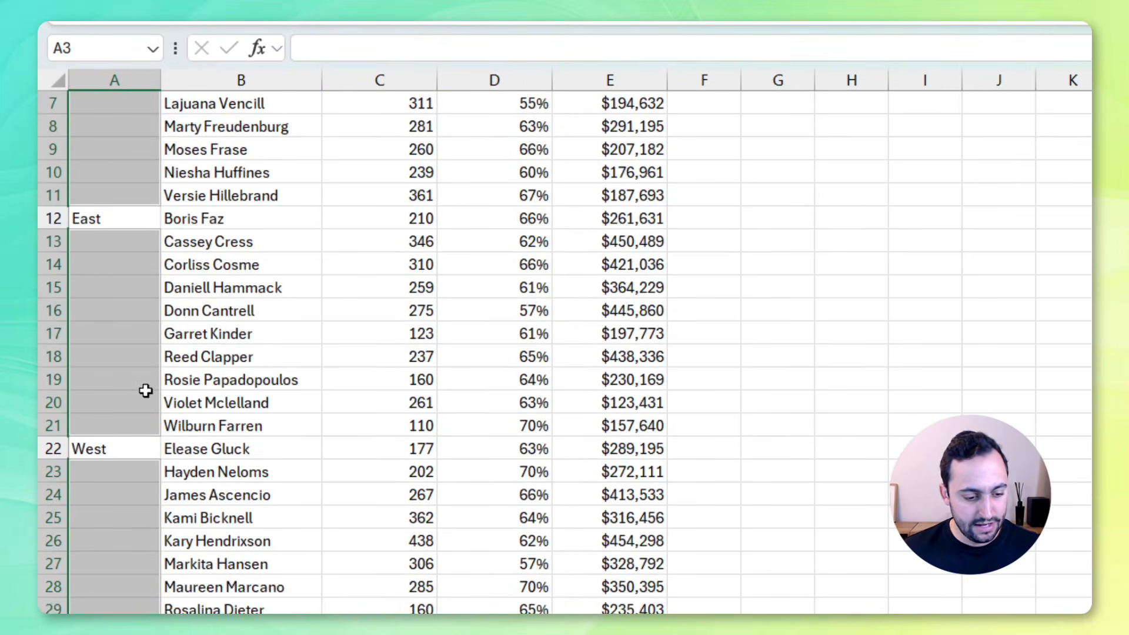
Fill every selected blank cell at once with a formula referencing the cell above (=A2)
scroll(145, 390, up, 2)
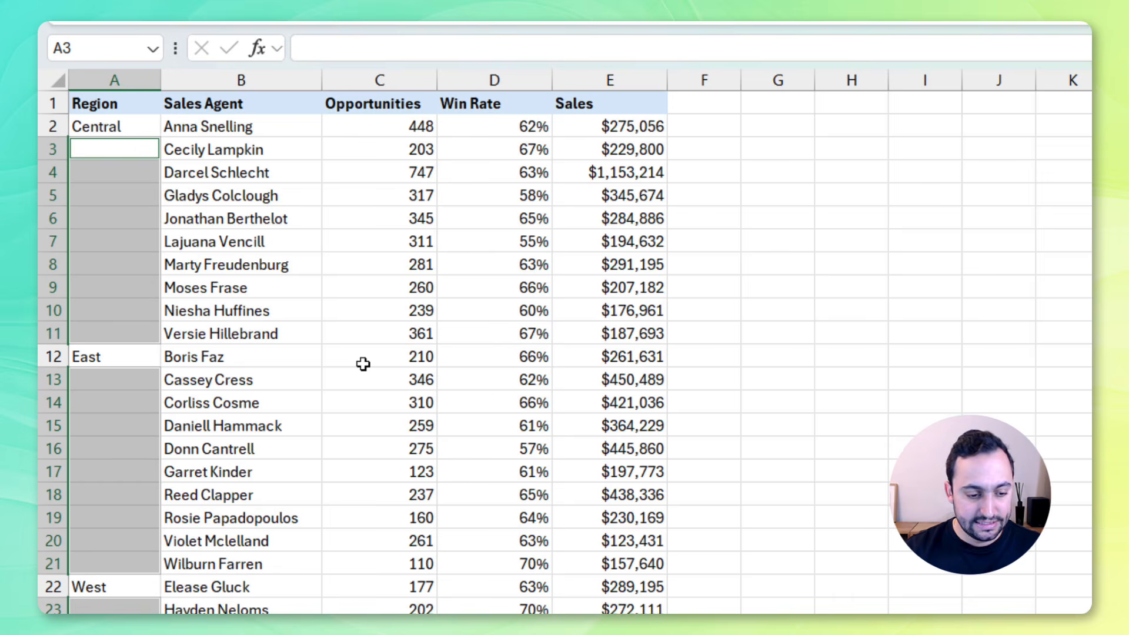
text(=)
key(Up)
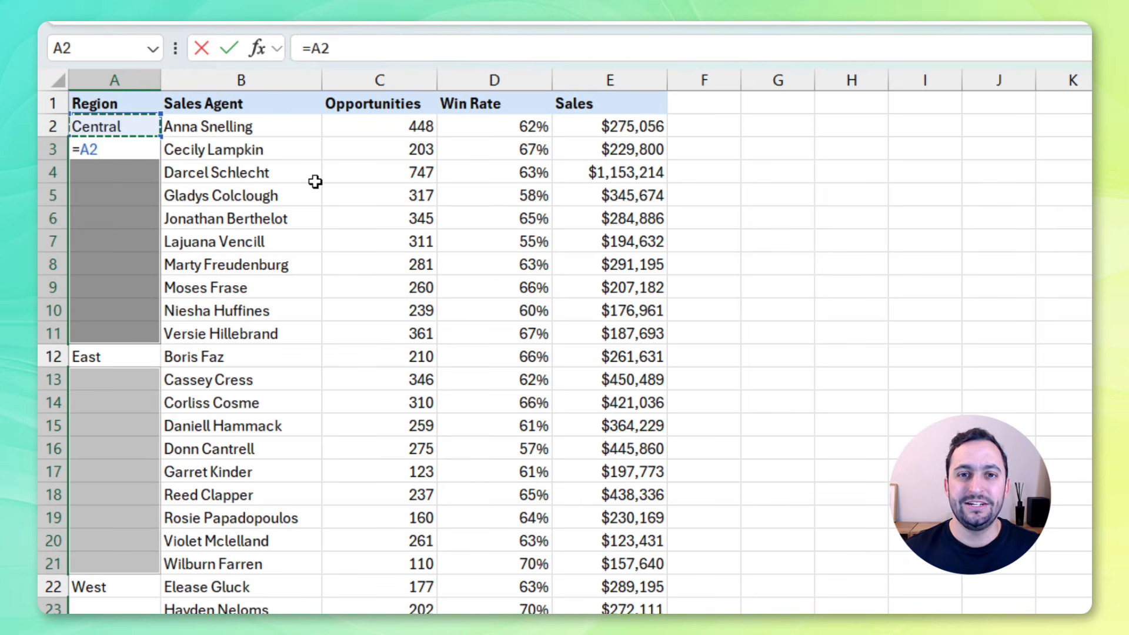
key(super+Return)
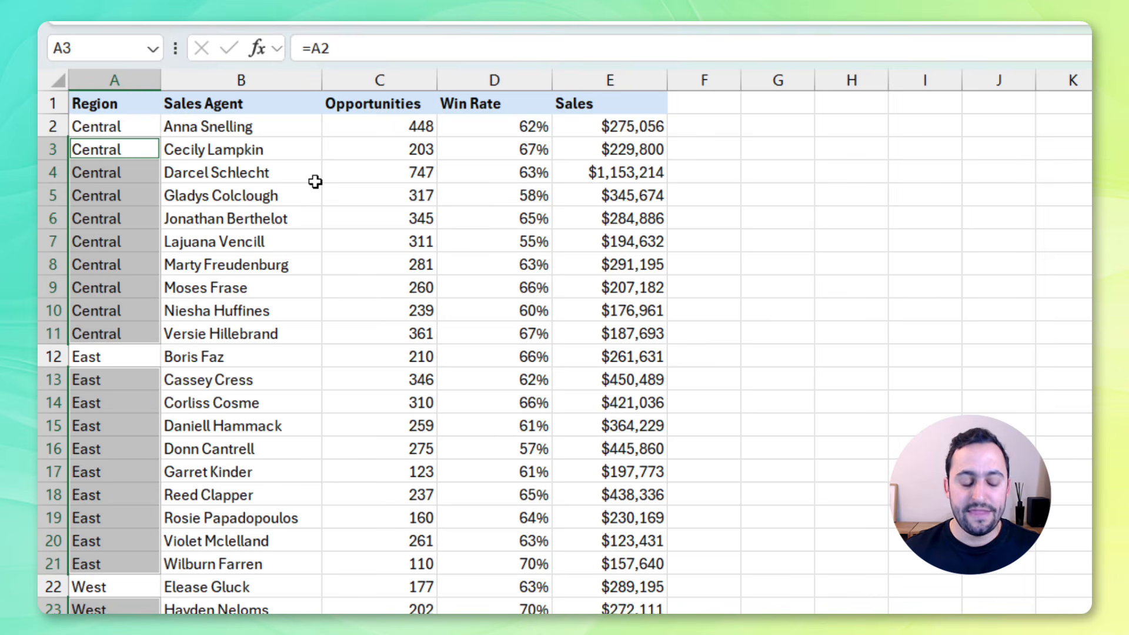
Undo the formula fill of the blank Region cells
scroll(305, 325, down, 2)
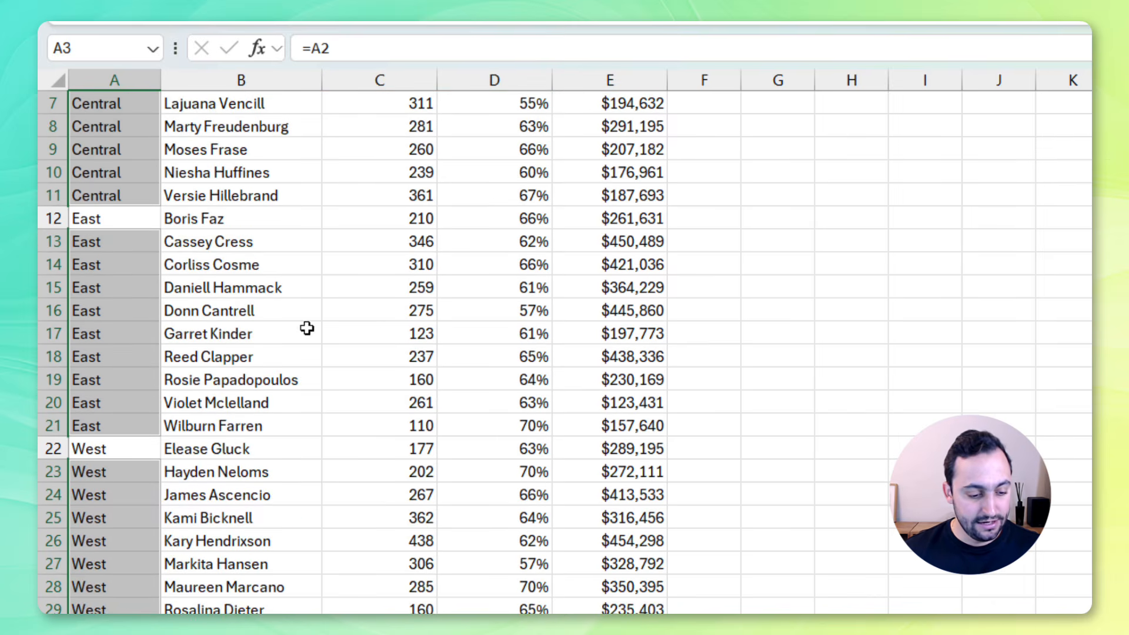
scroll(210, 321, up, 2)
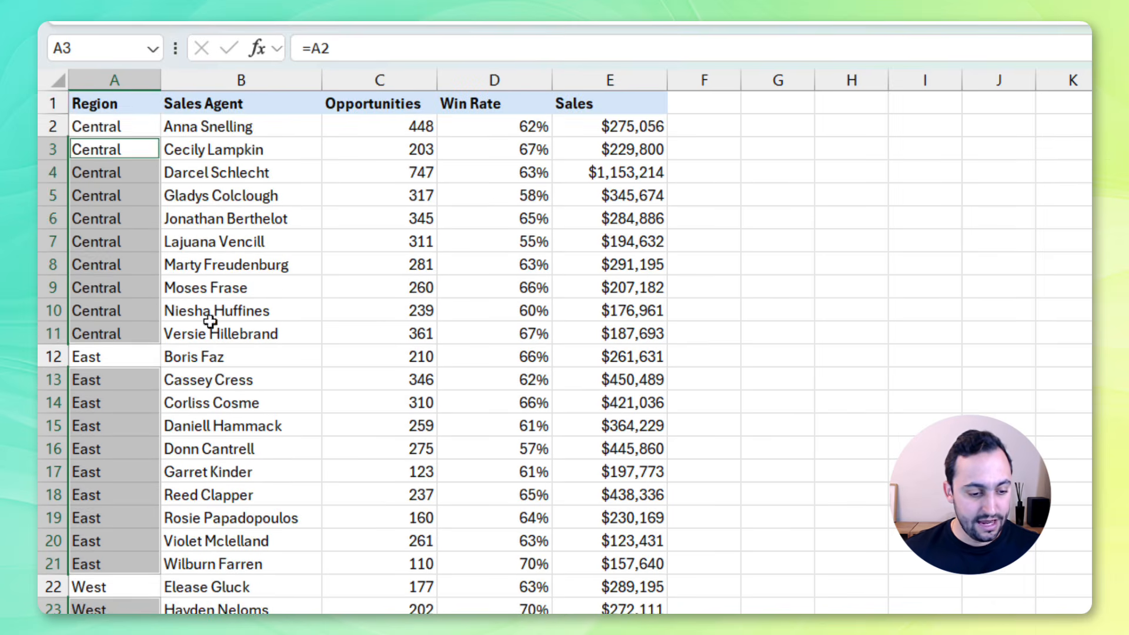
click(140, 98)
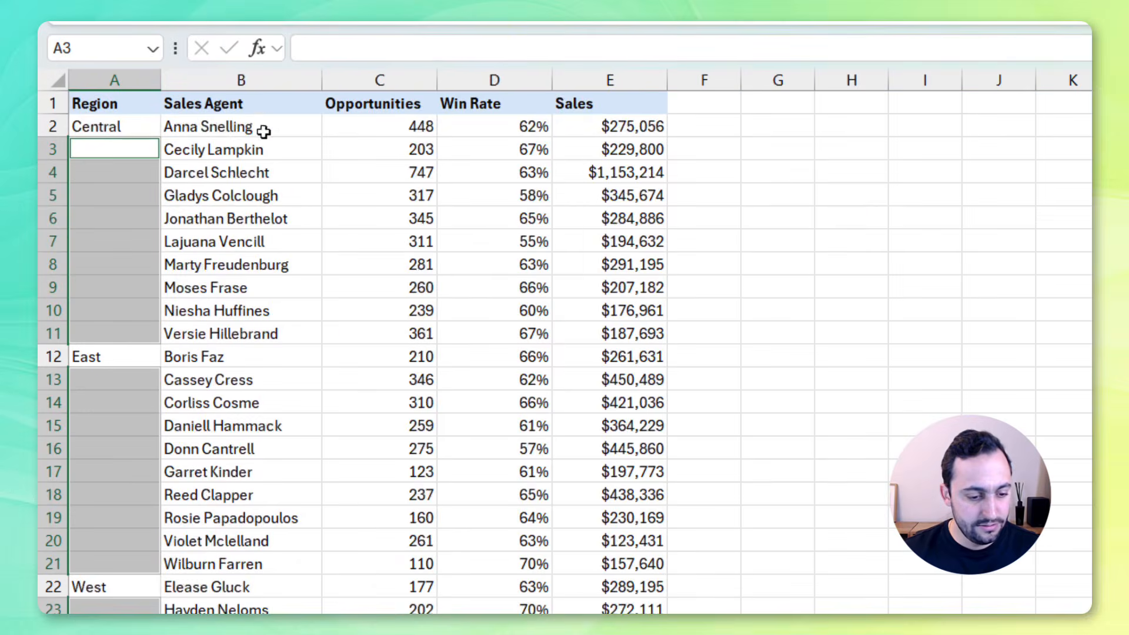
Insert a new column before Sales Agent and title its header Region
click(241, 80)
right_click(259, 82)
click(323, 313)
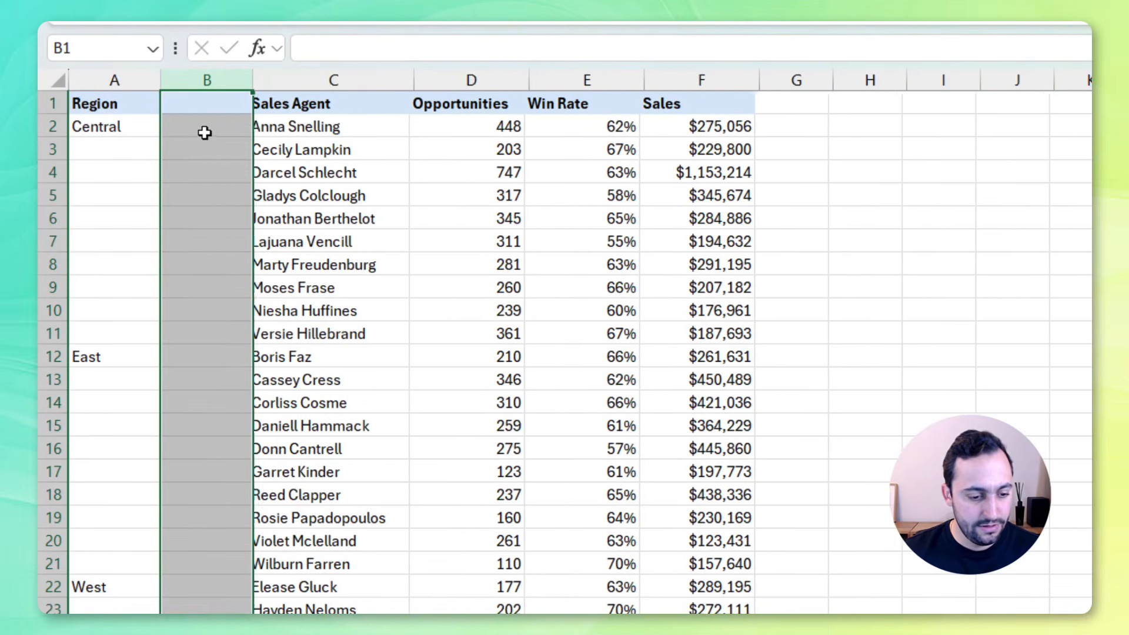
click(205, 104)
text(Region)
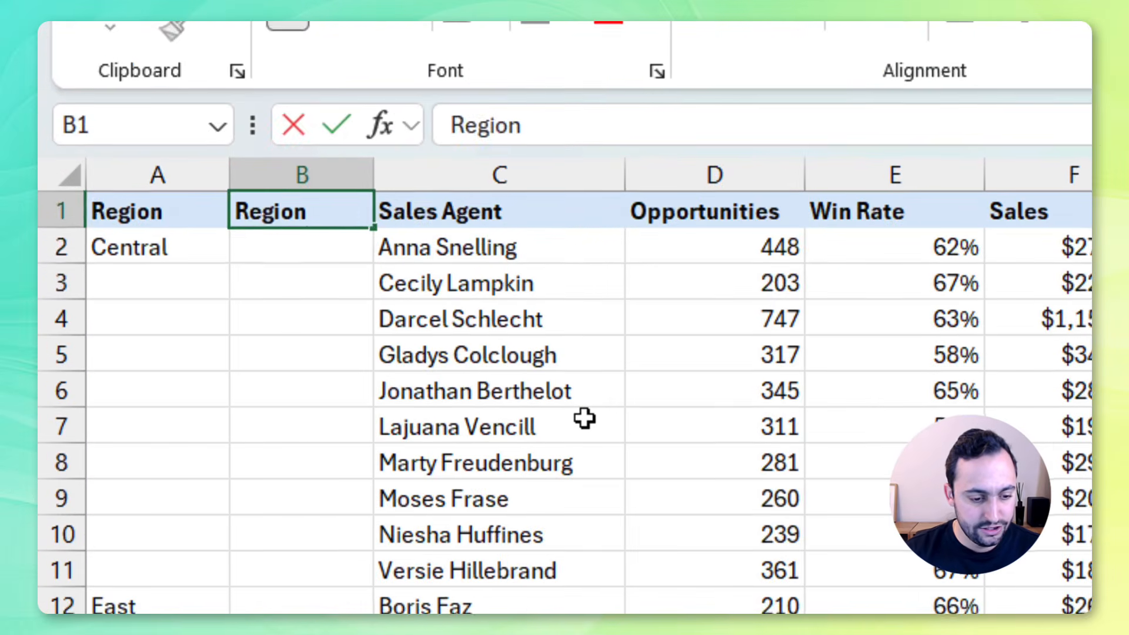
key(Return)
Enter the formula =IF(A2="",B1,A2) in cell B2 of the new Region column
text(=if)
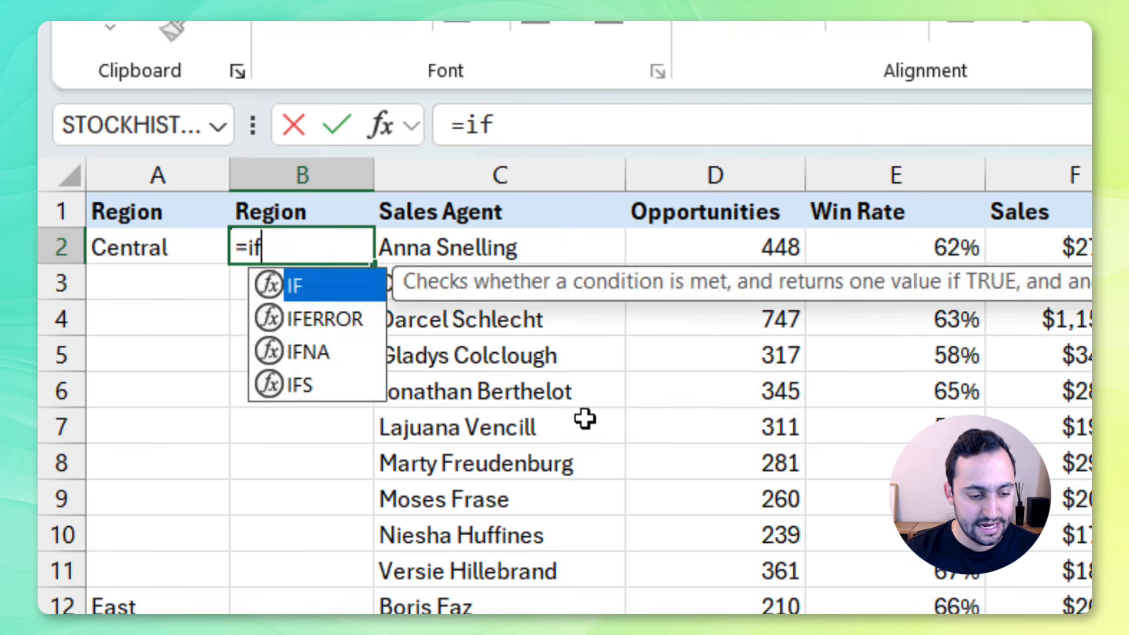
key(Tab)
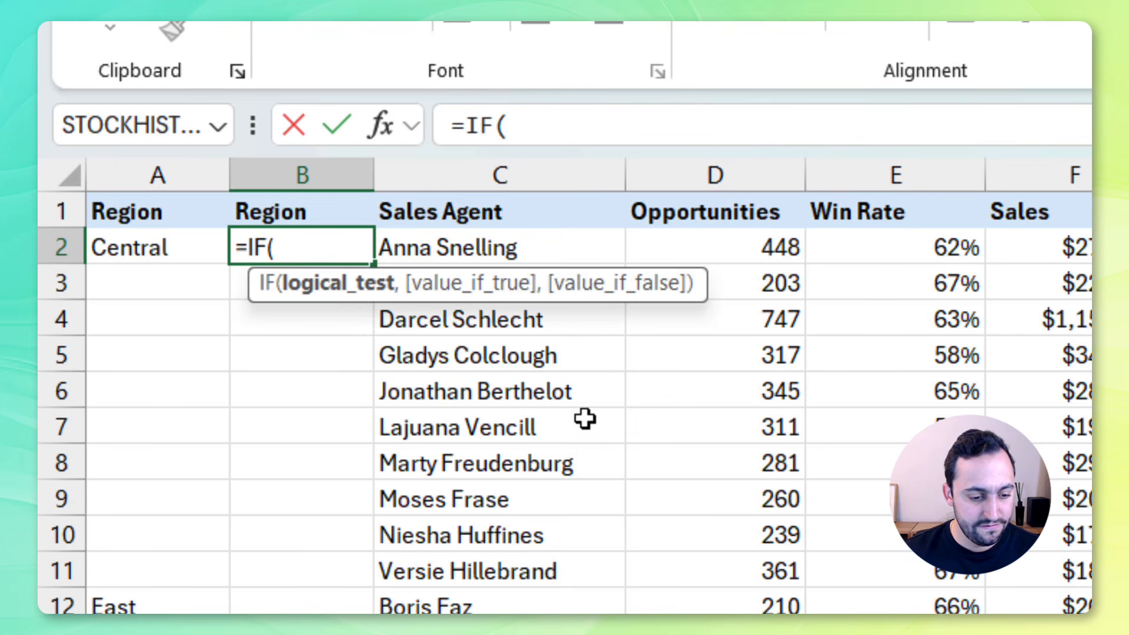
click(159, 249)
text(=)
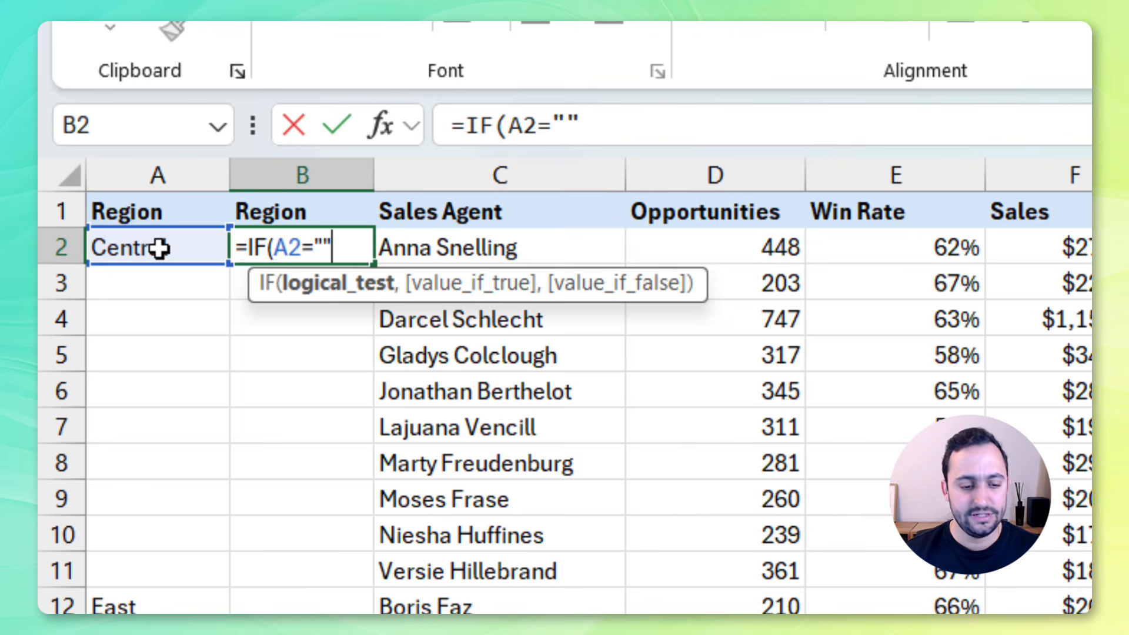
text("",)
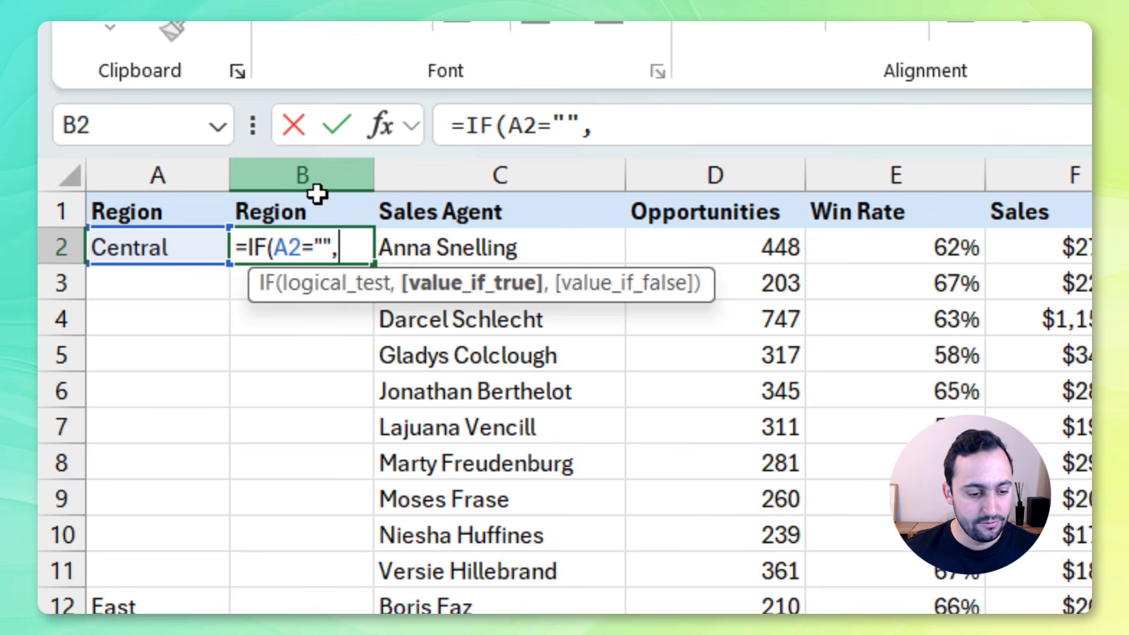
click(318, 213)
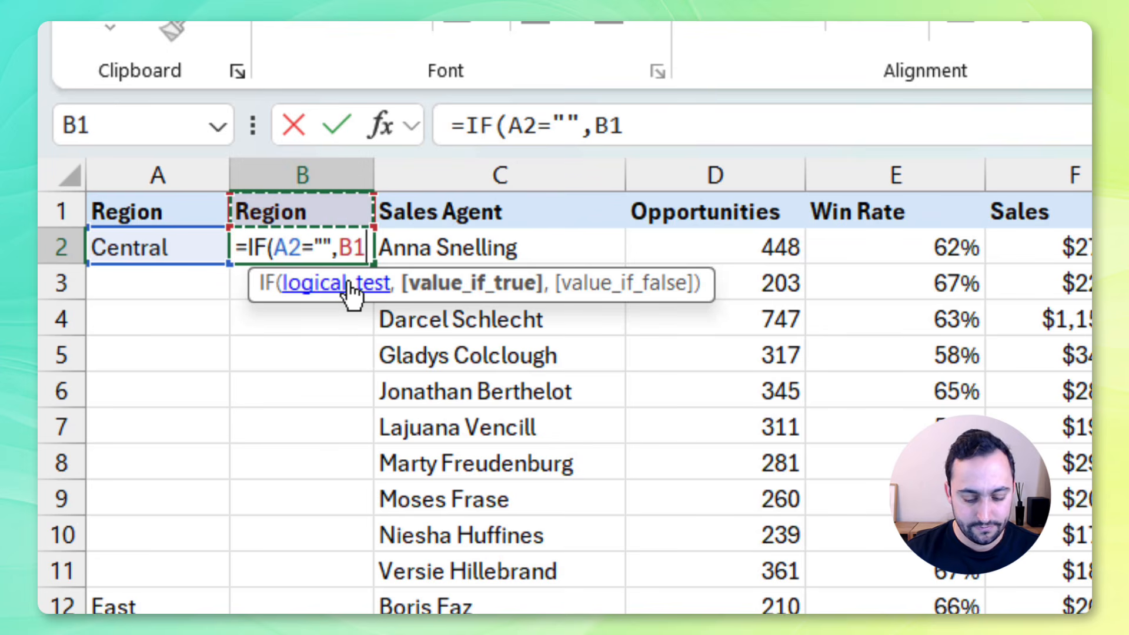
text(,)
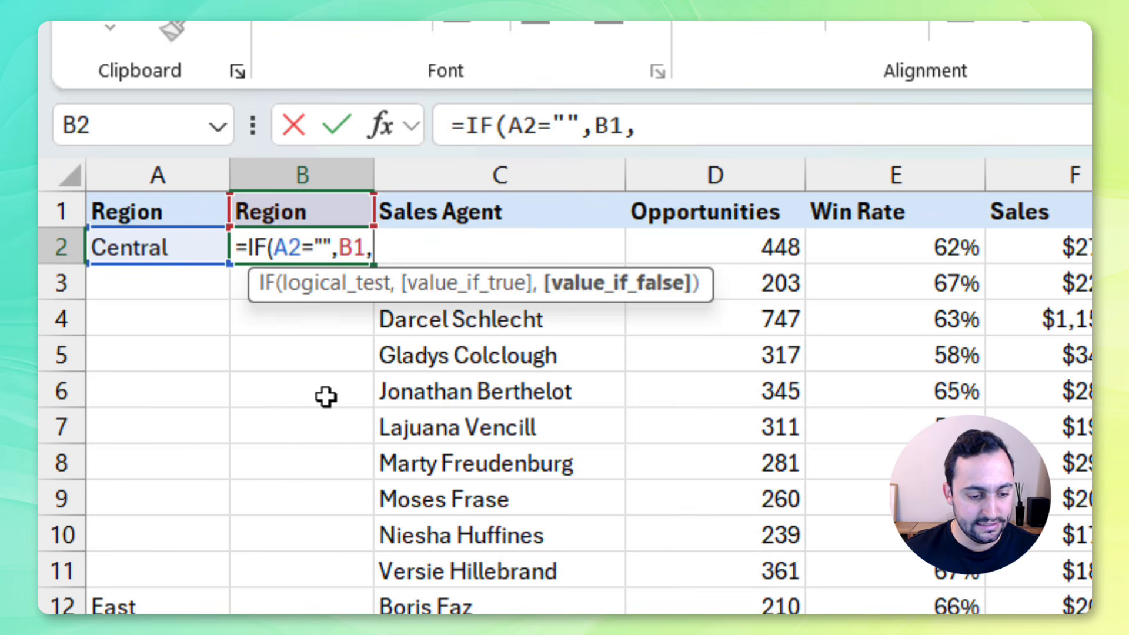
click(164, 251)
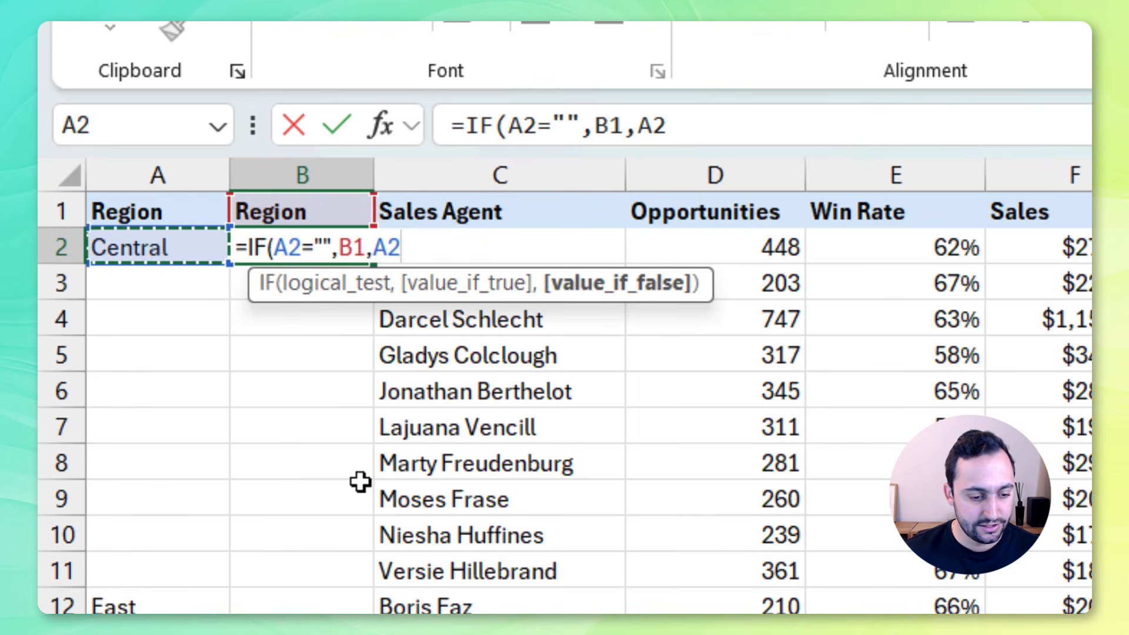
text())
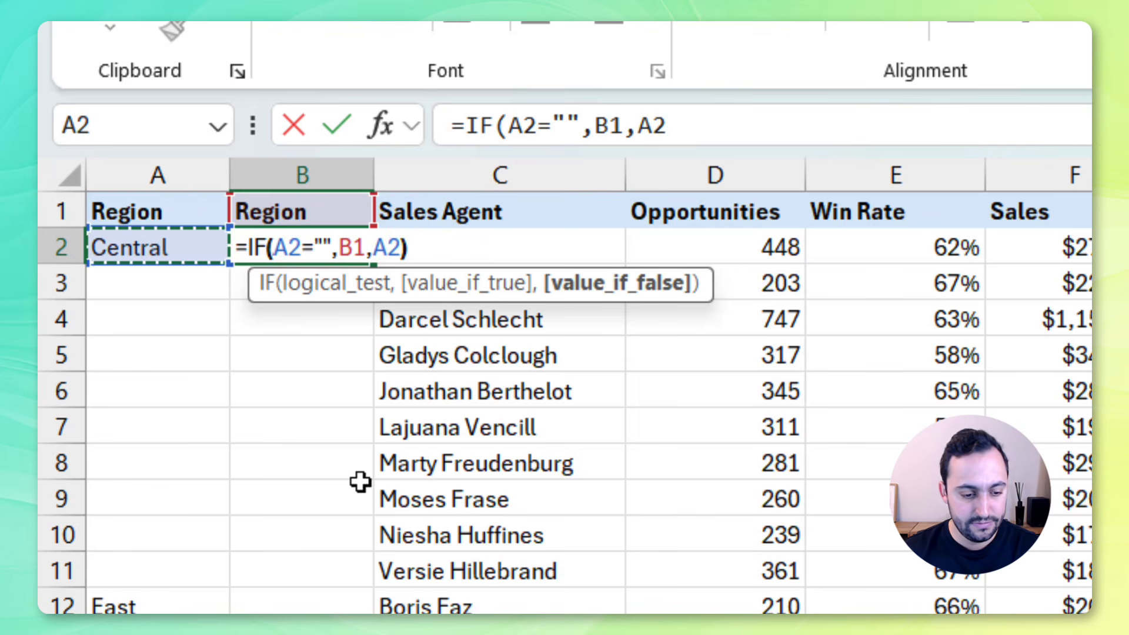
key(Return)
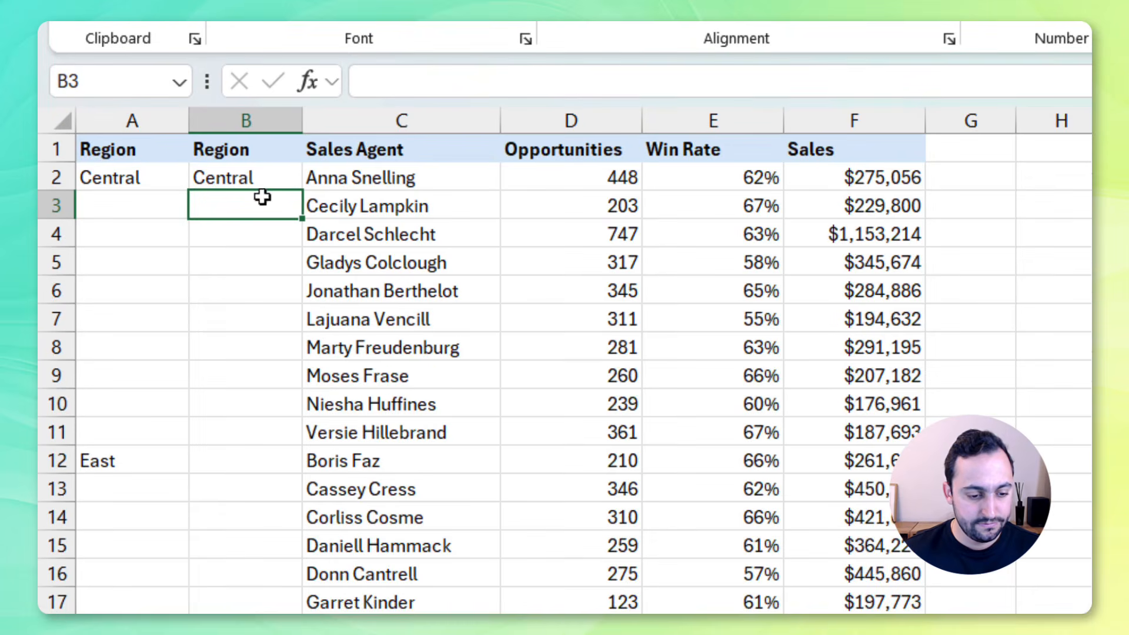
Copy the B2 formula down column B to the end of the data in row 31
click(322, 249)
key(ctrl+shift+Down)
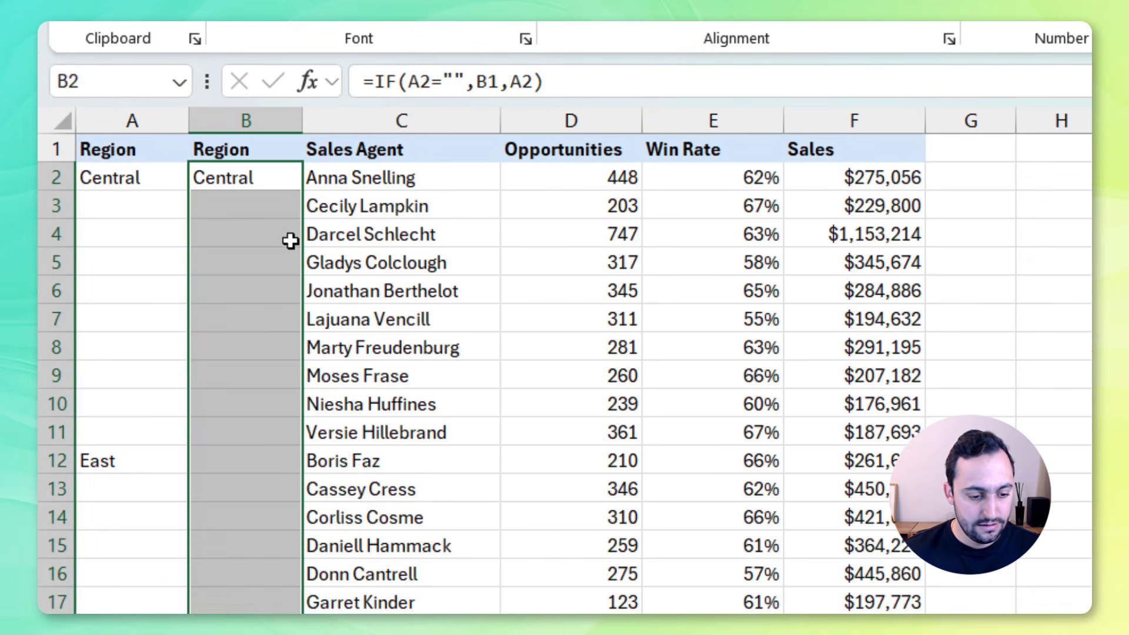
key(ctrl+d)
scroll(272, 245, down, 4)
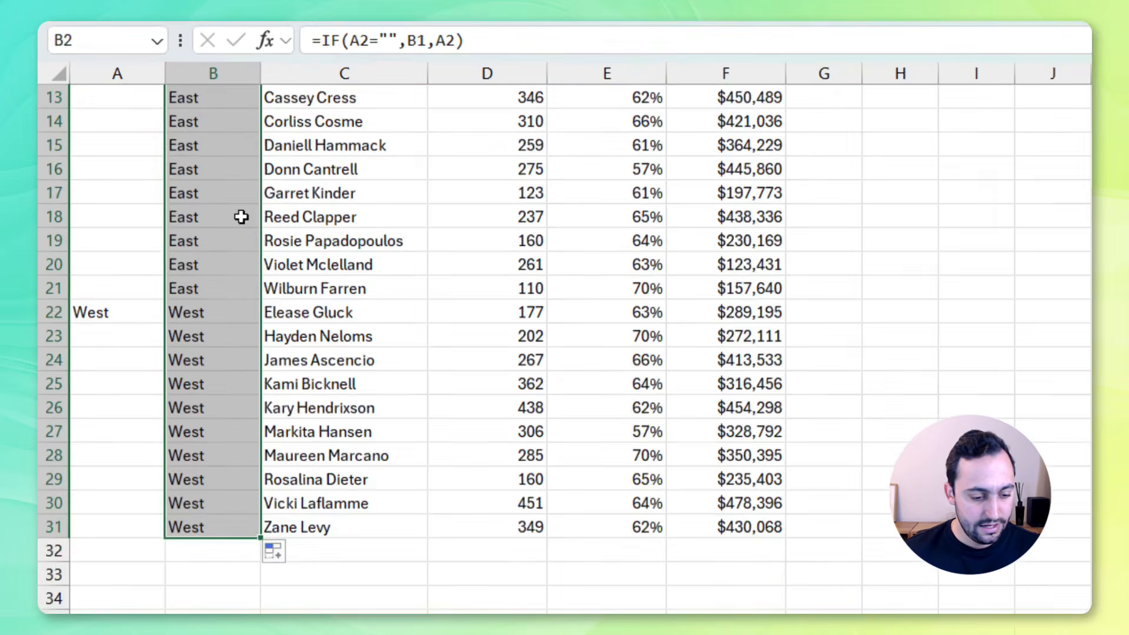
scroll(262, 245, up, 4)
click(365, 152)
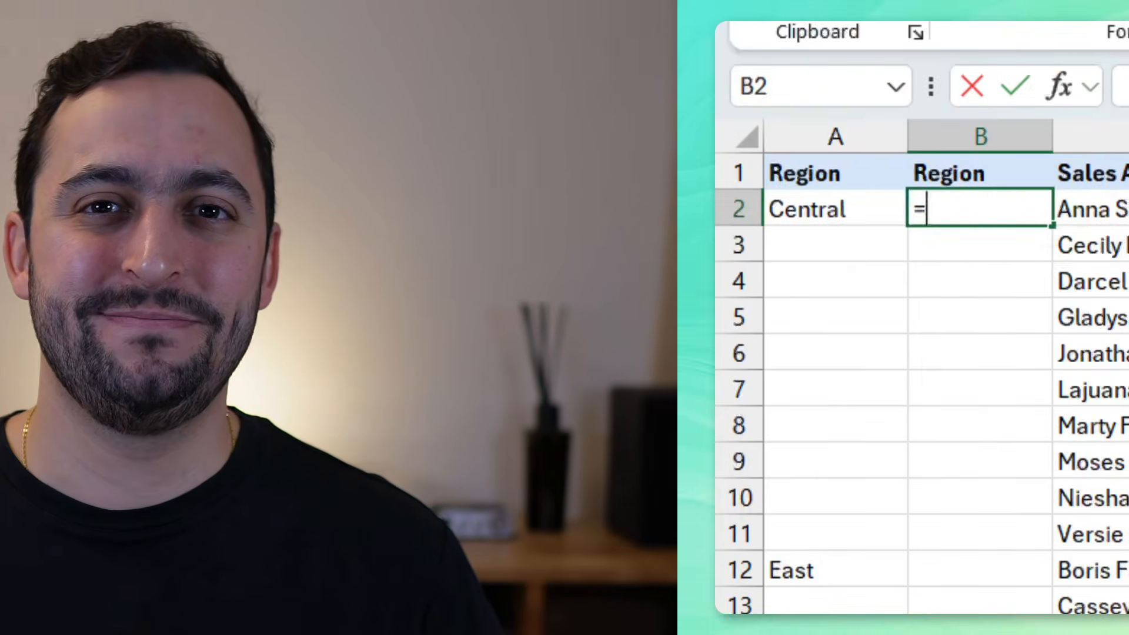
Start a SCAN formula in B2 using the range A2:A31 as its array argument
text(SCAN()
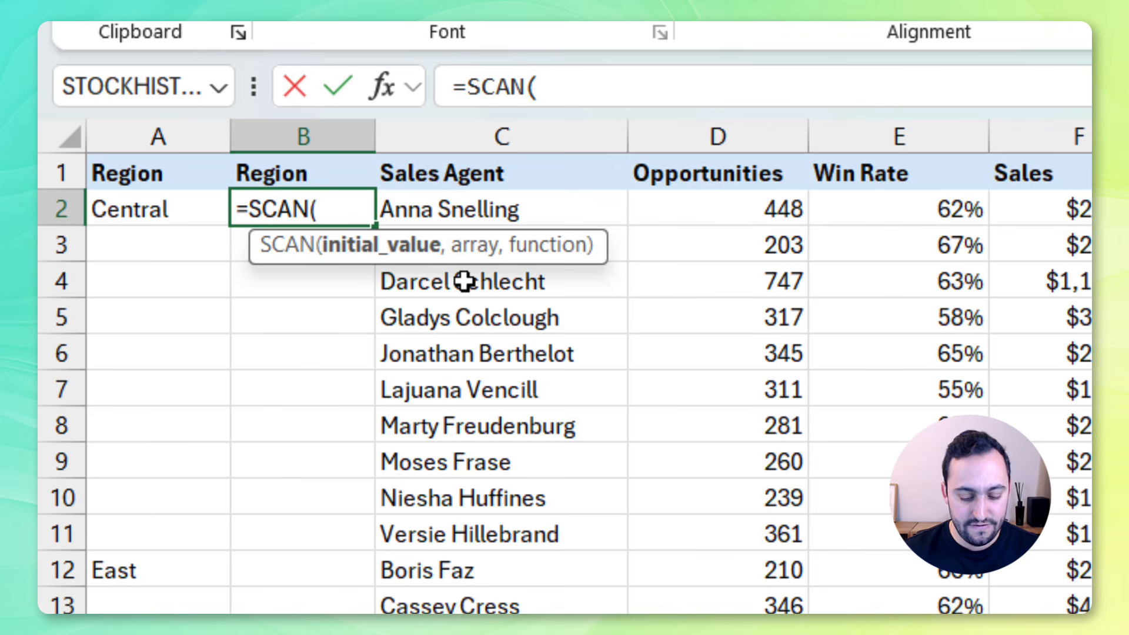
text(,)
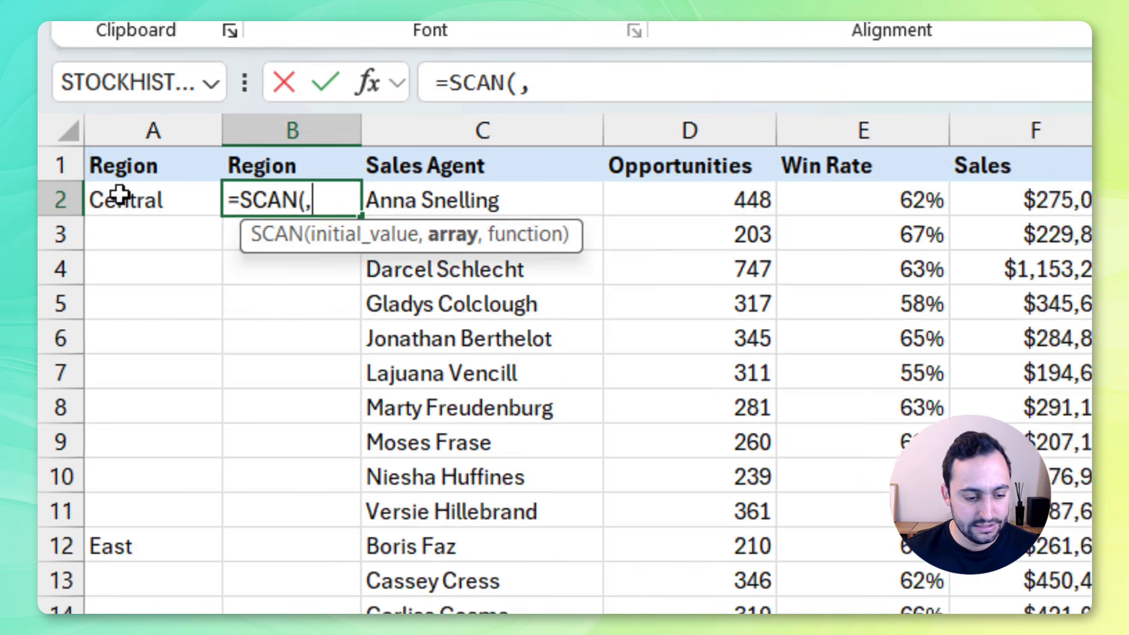
drag(127, 208, 123, 634)
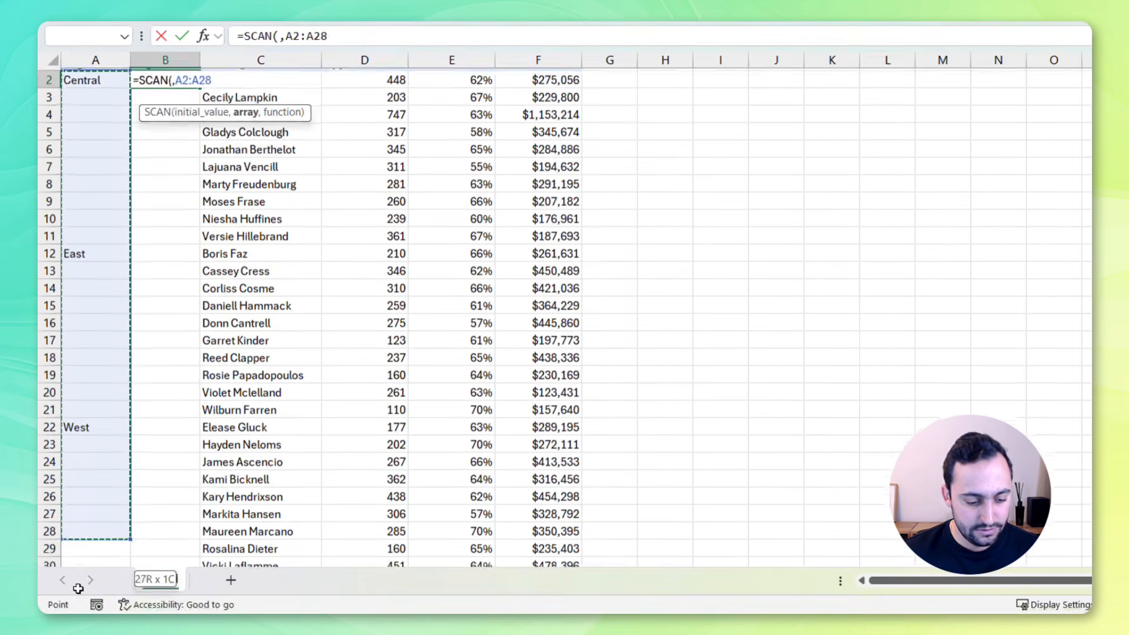
drag(78, 588, 119, 516)
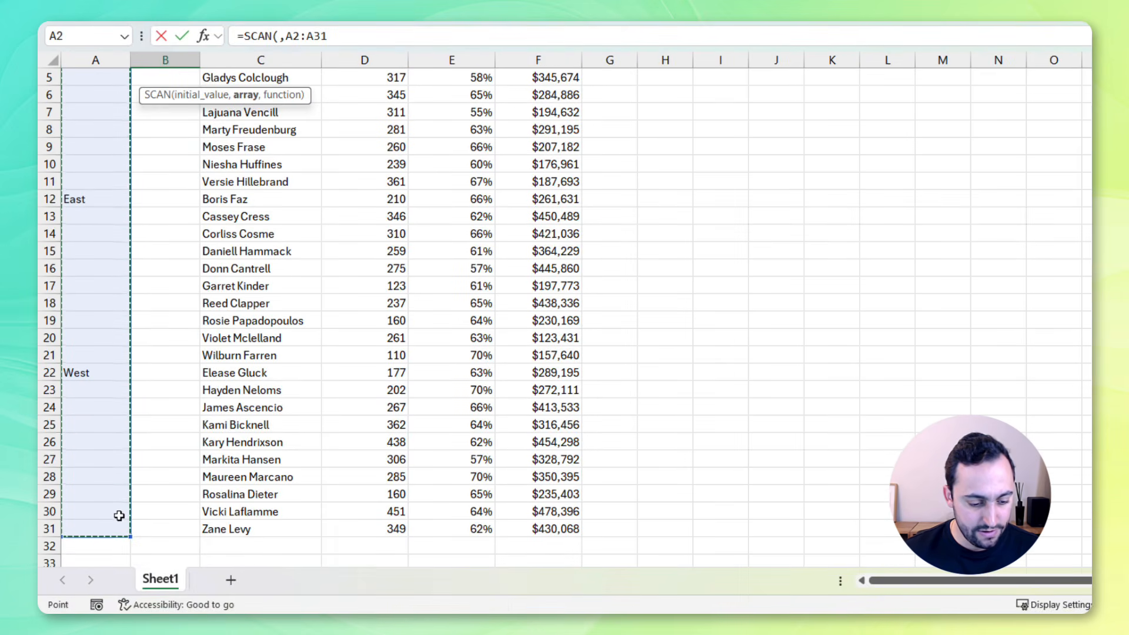
scroll(212, 483, up, 2)
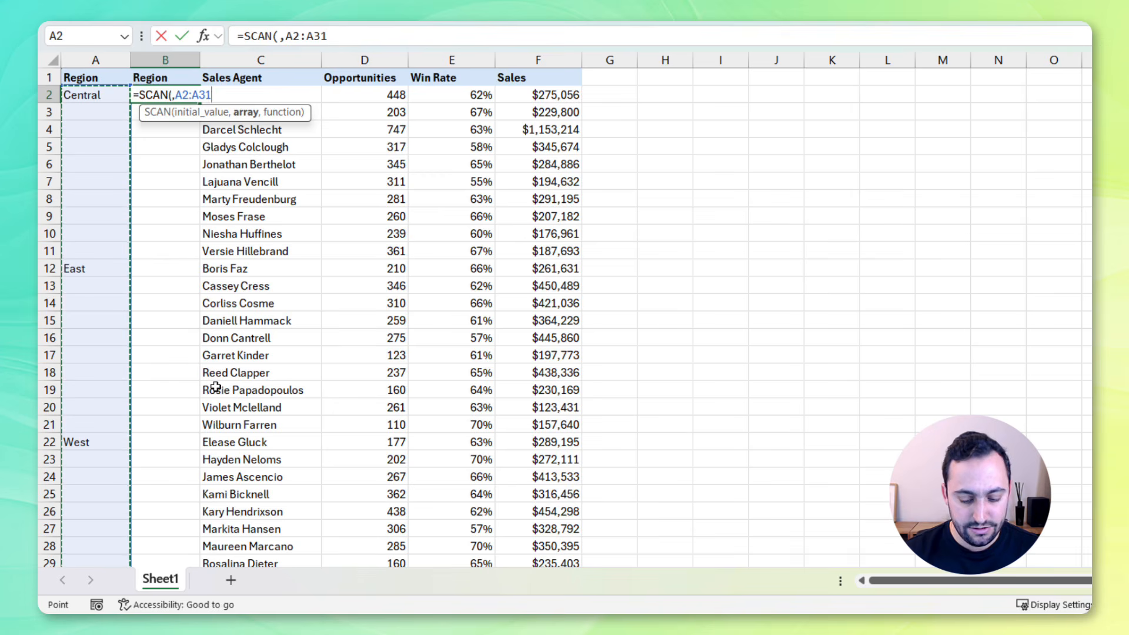
text(,)
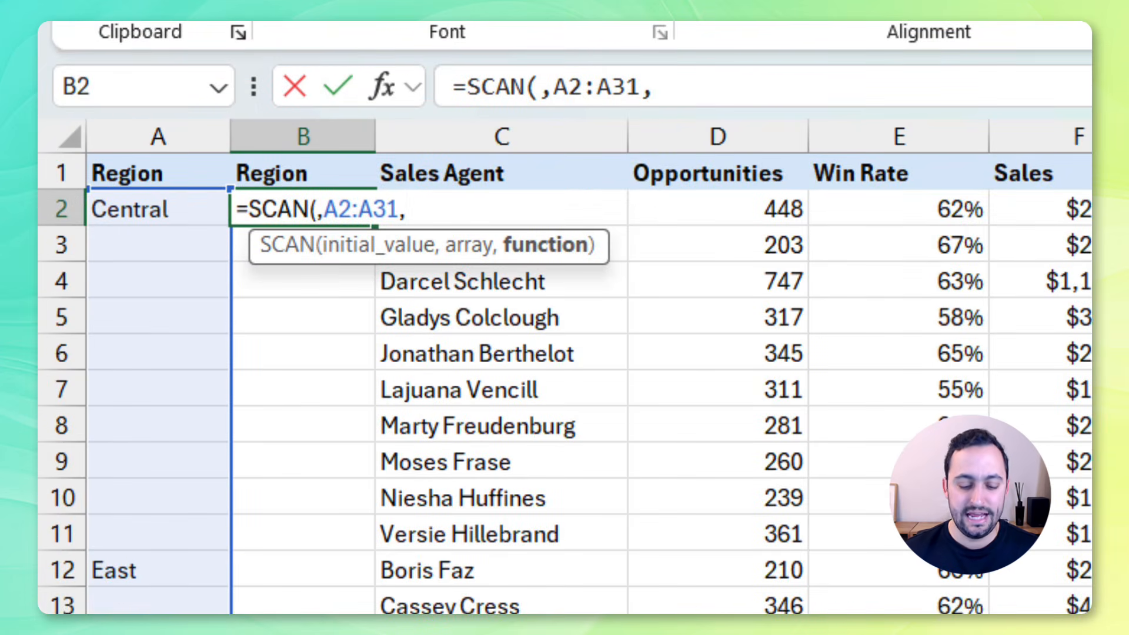
text(L)
Add LAMBDA(p,v,IF(v="",p,v)) as the SCAN function argument
key(BackSpace)
text(LAMBDA)
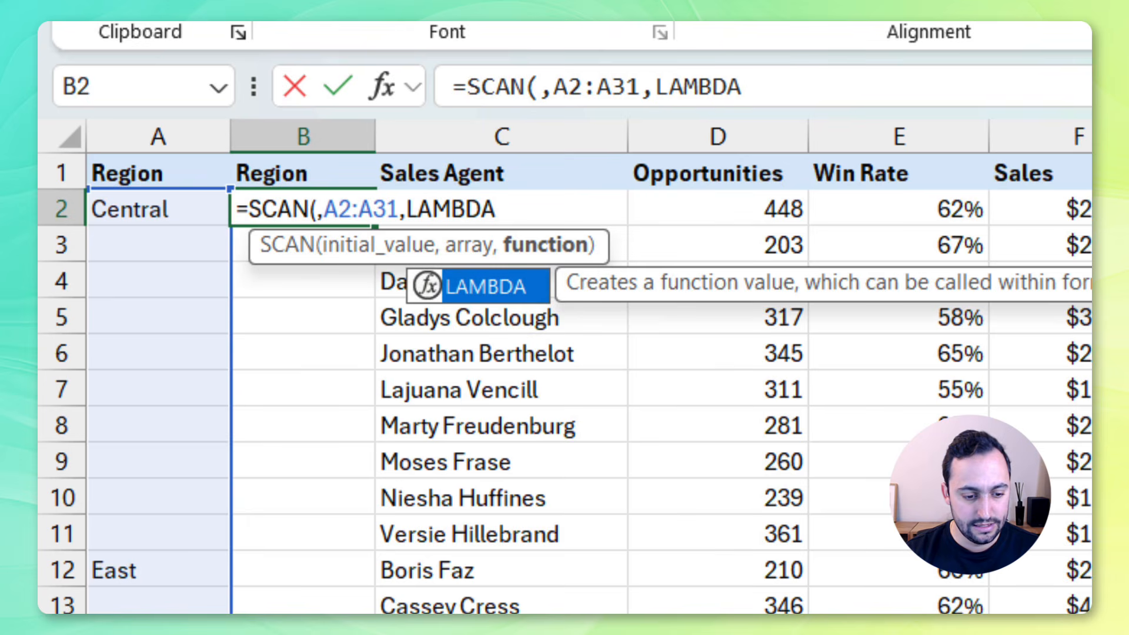
text(()
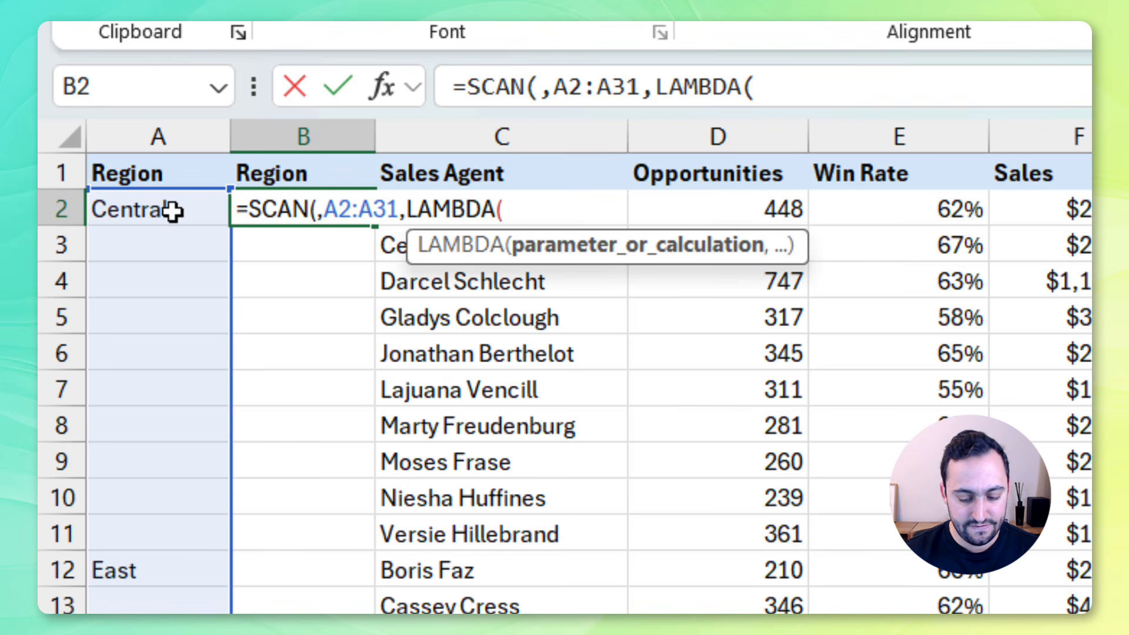
text(p,v)
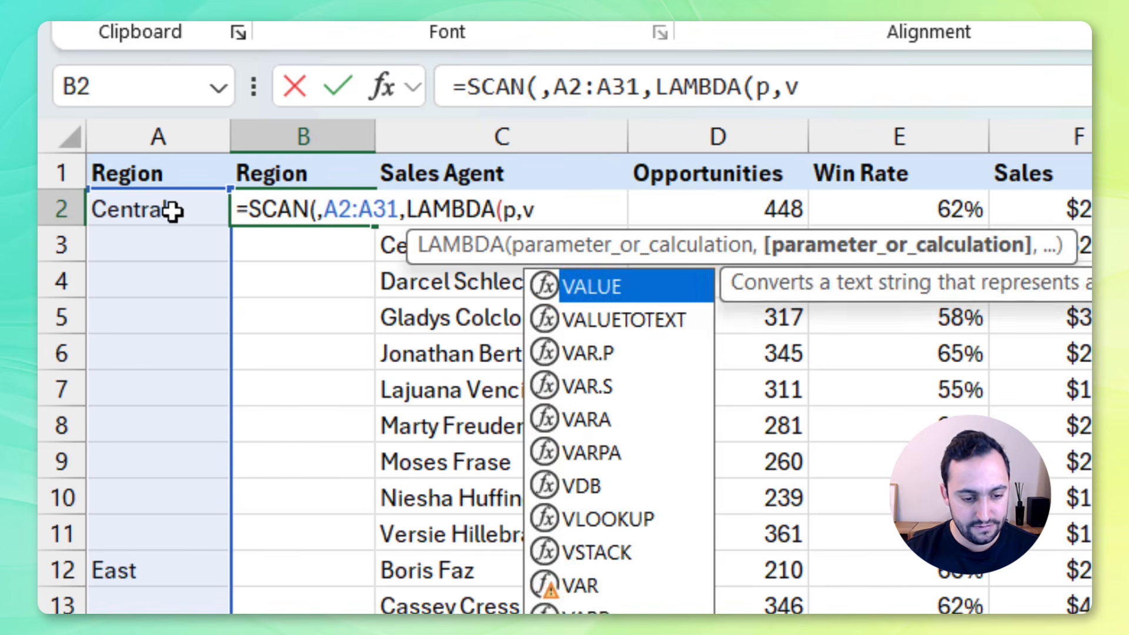
text(,IF)
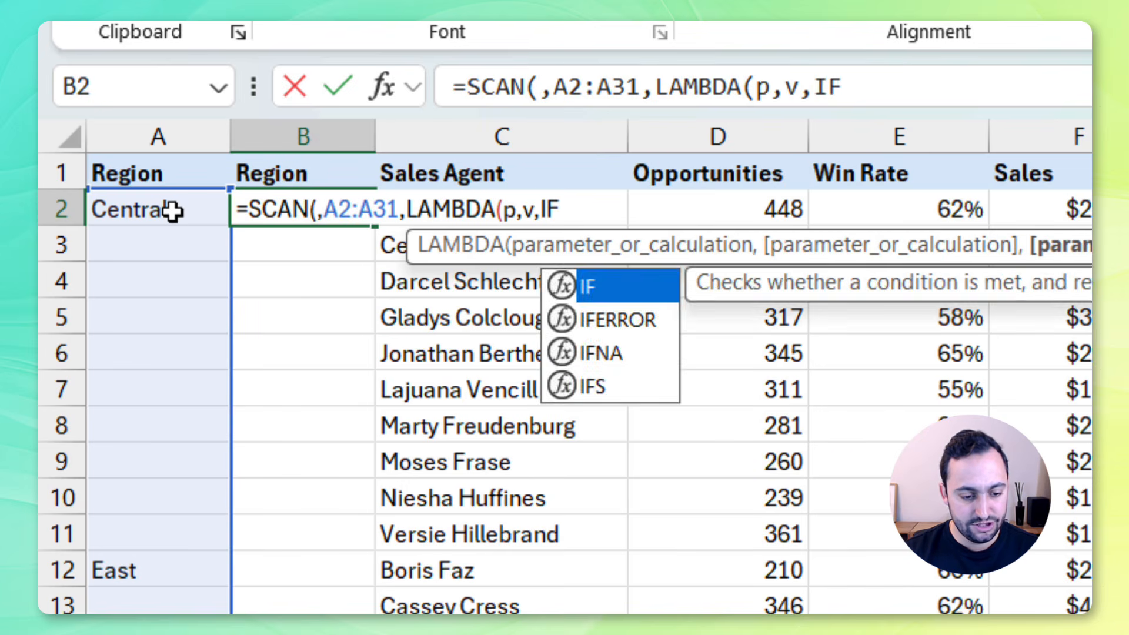
text((v)
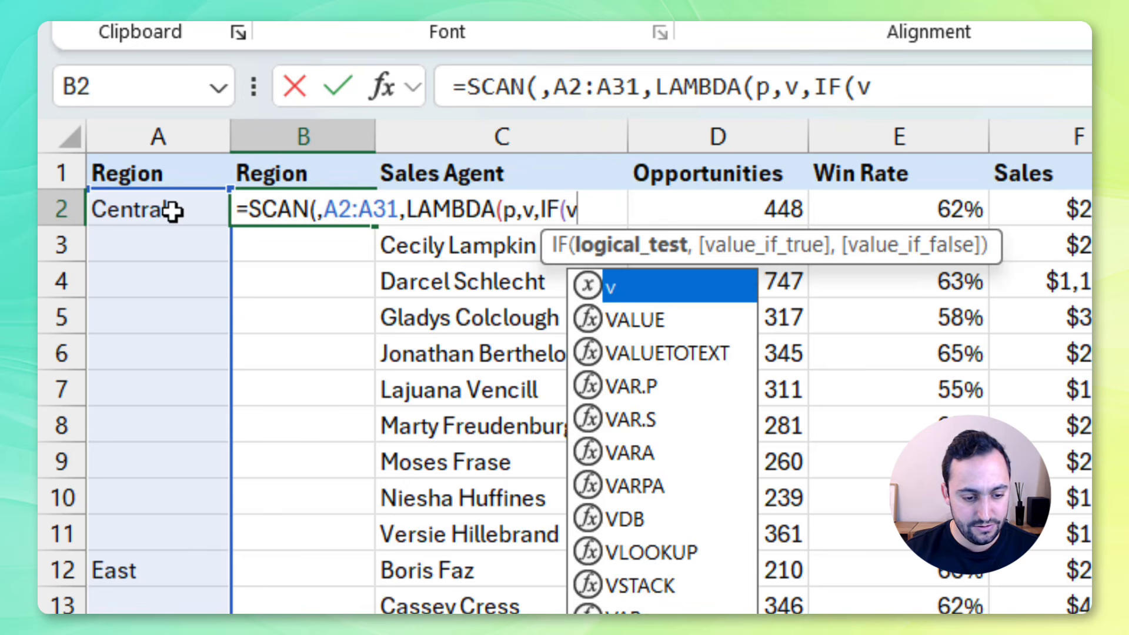
text(="",)
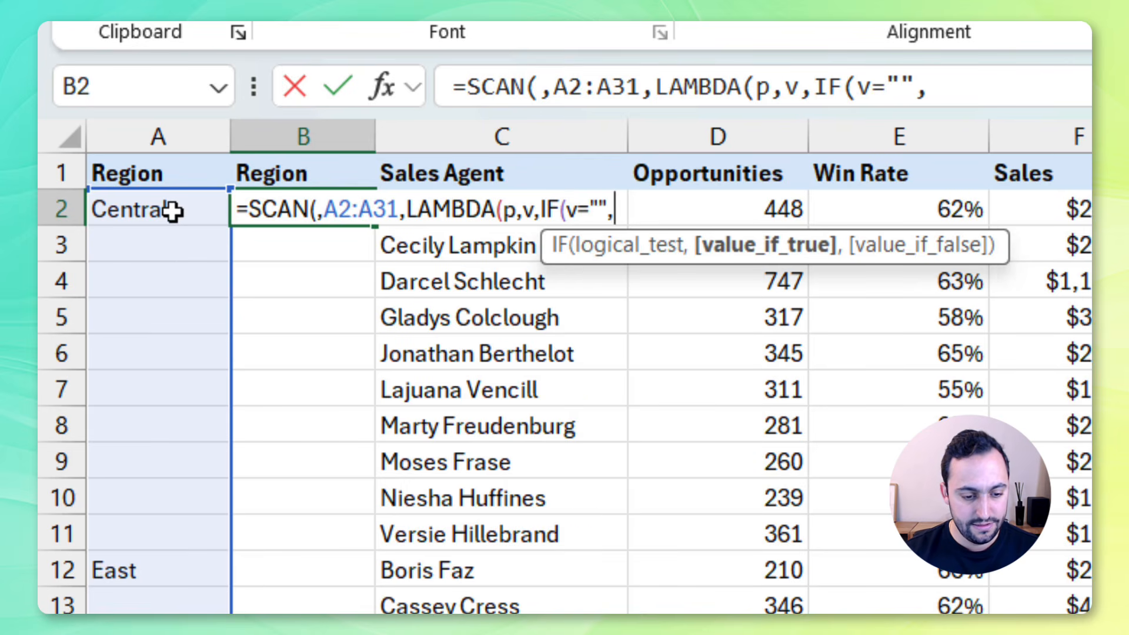
text(p,)
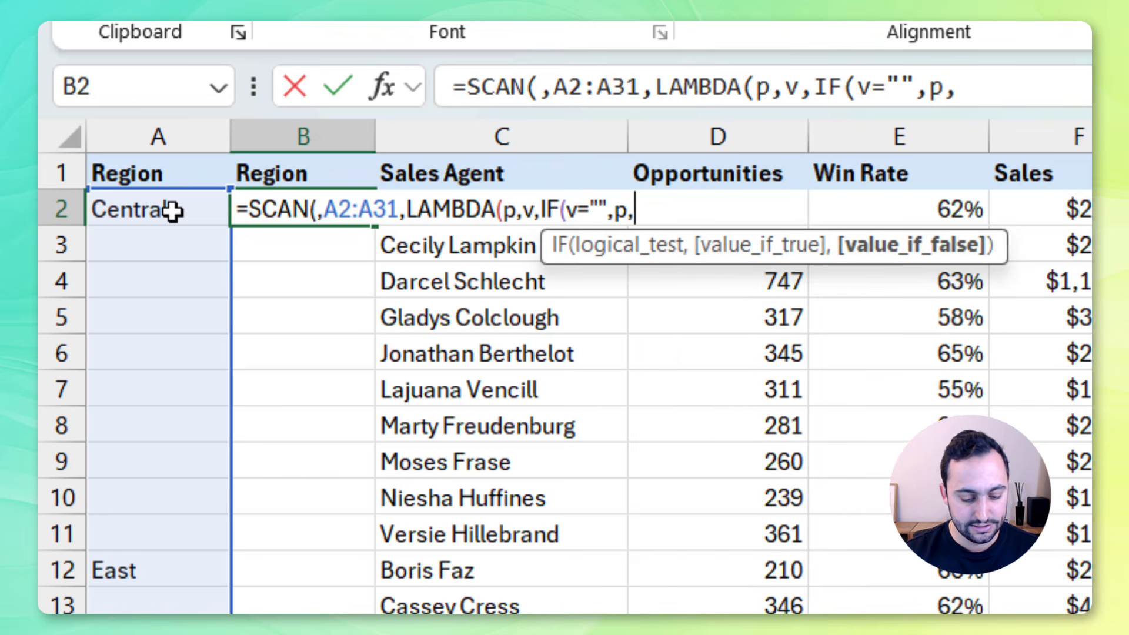
text(v))
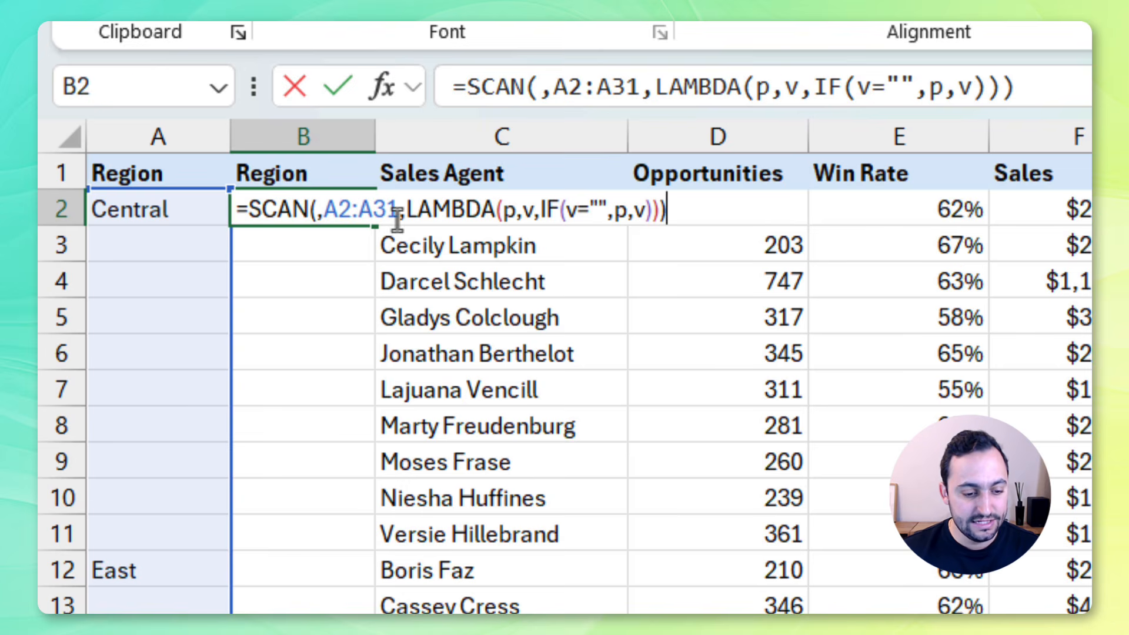
Set the SCAN initial value to an empty string "" and enter the formula in B2
click(312, 211)
key(Right)
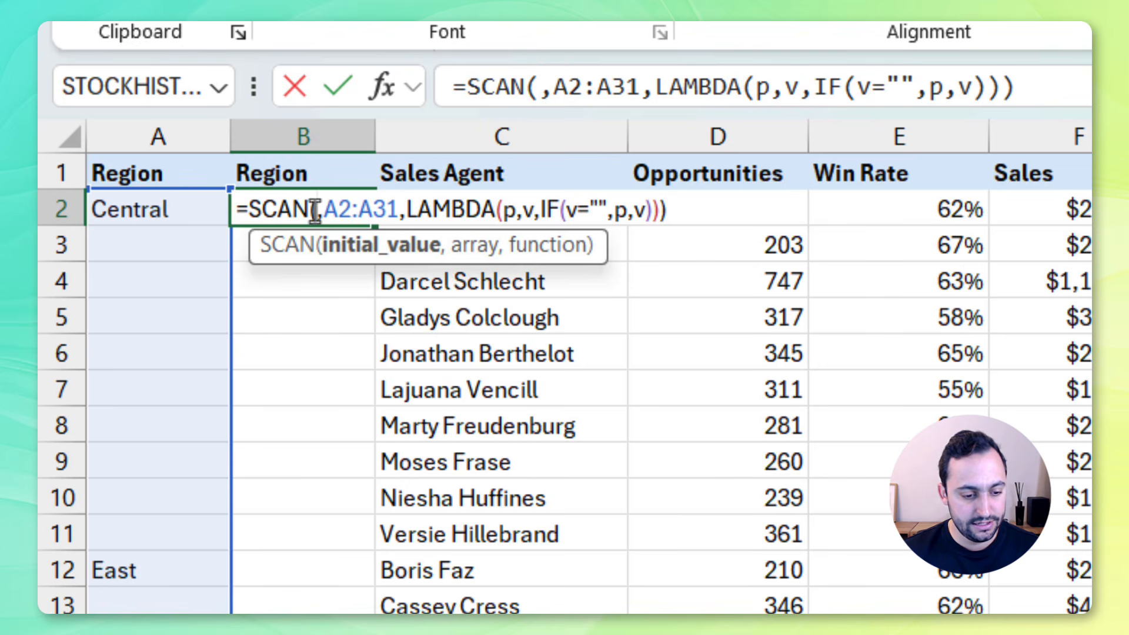
click(325, 176)
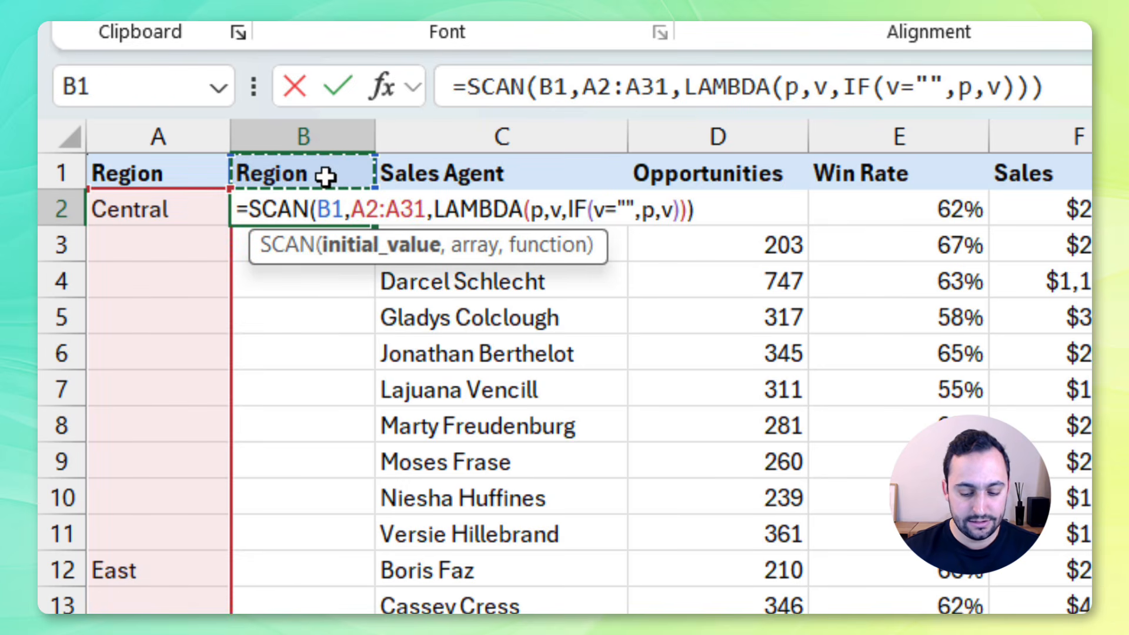
key(BackSpace)
key(BackSpace)
text("")
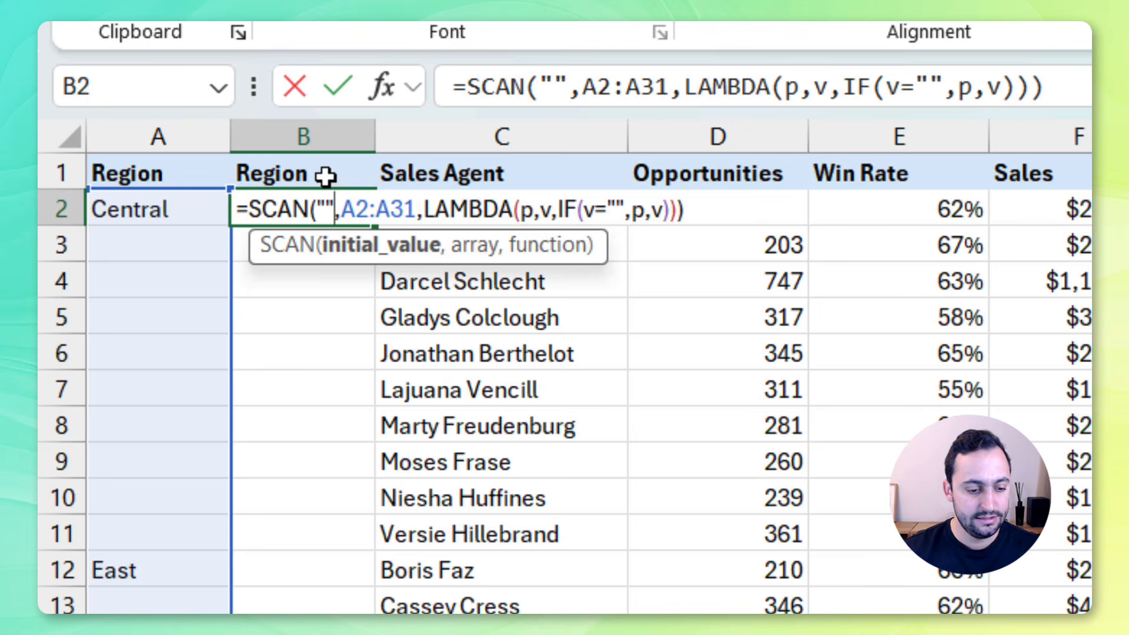
key(Return)
key(Up)
scroll(242, 262, down, 2)
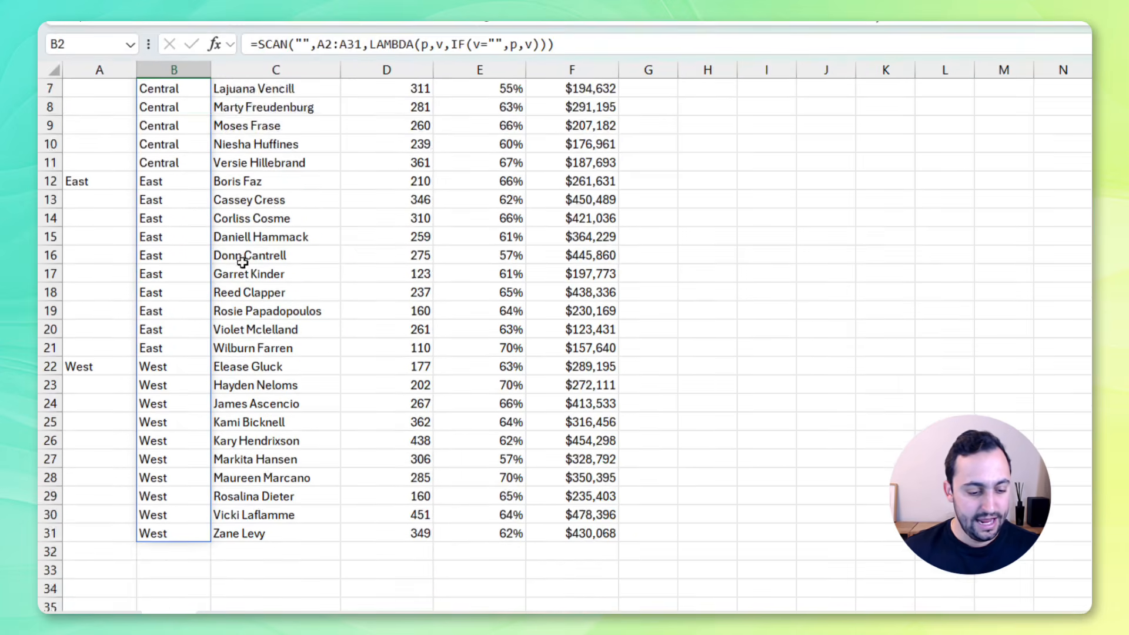
scroll(242, 261, down, 1)
scroll(244, 268, up, 3)
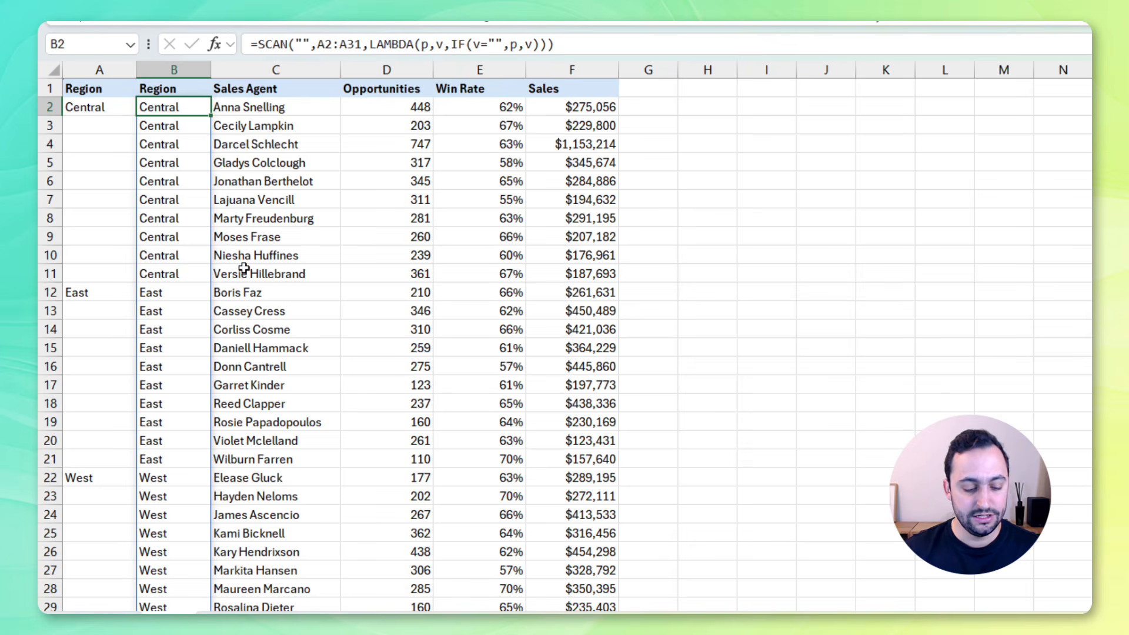
Edit the B2 formula and wrap it in an outer LAMBDA with a parameter named array
key(F2)
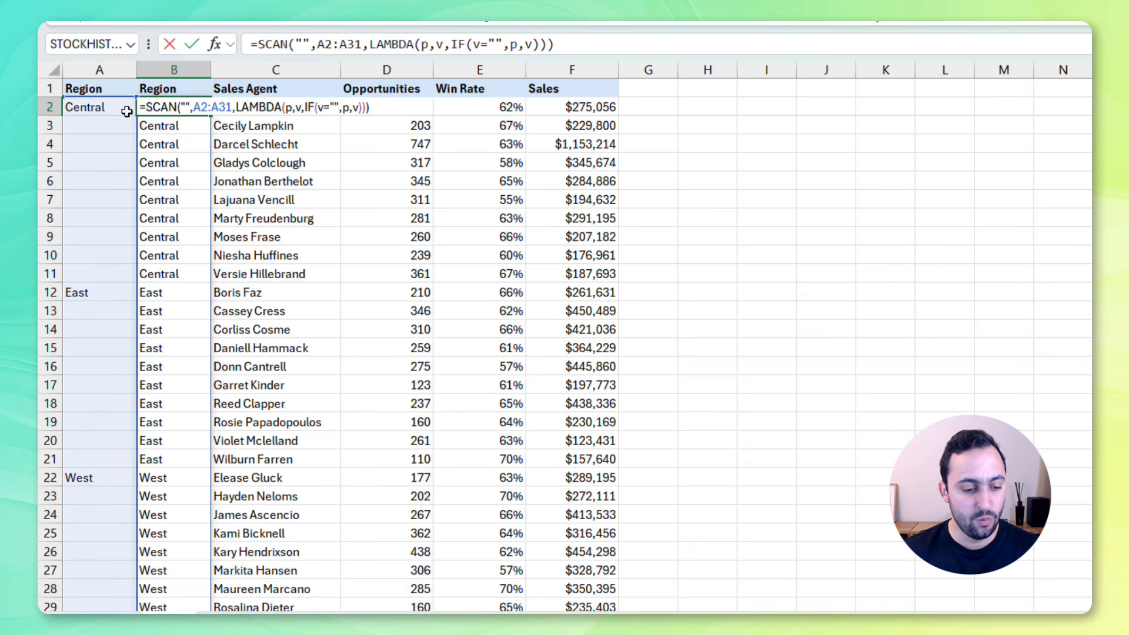
scroll(84, 434, down, 3)
scroll(145, 422, up, 3)
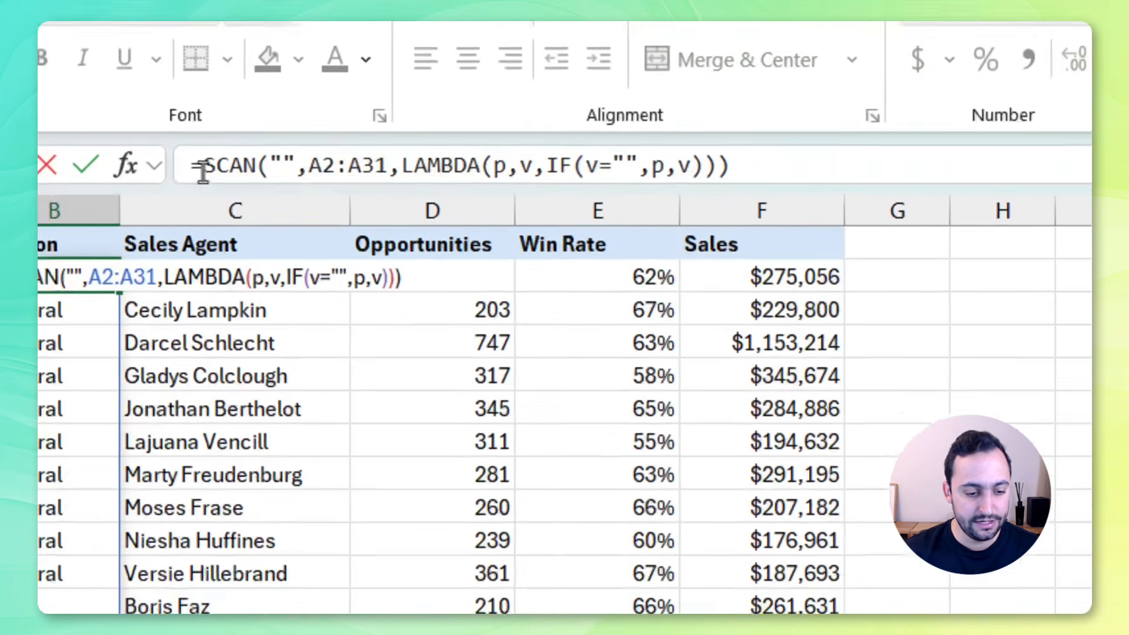
click(257, 46)
text(LAMD)
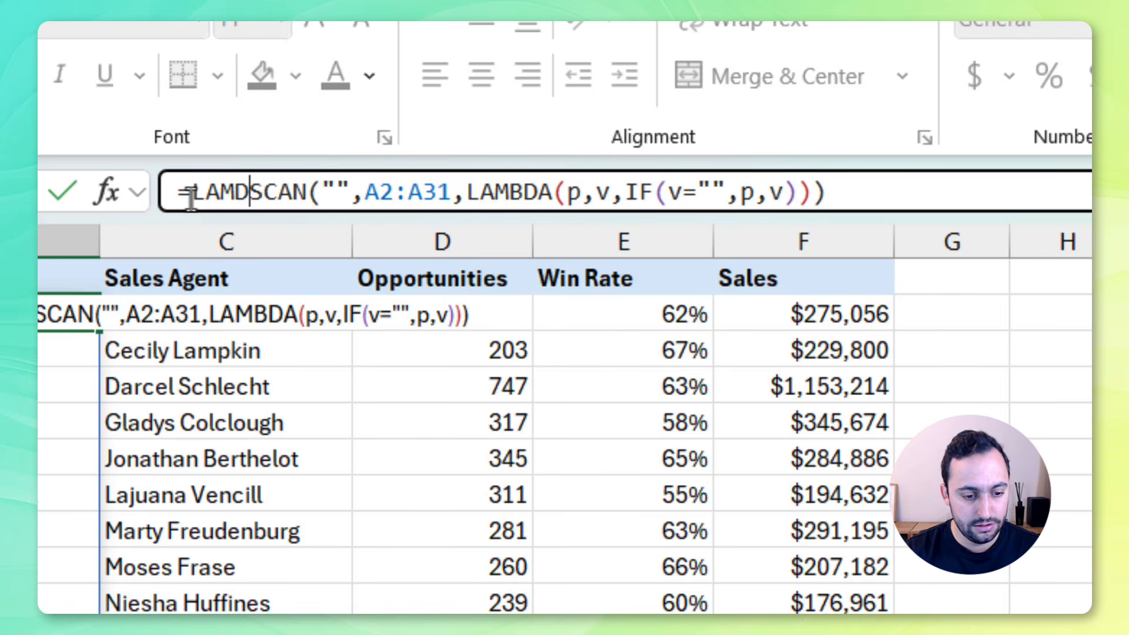
key(BackSpace)
text(BDA)
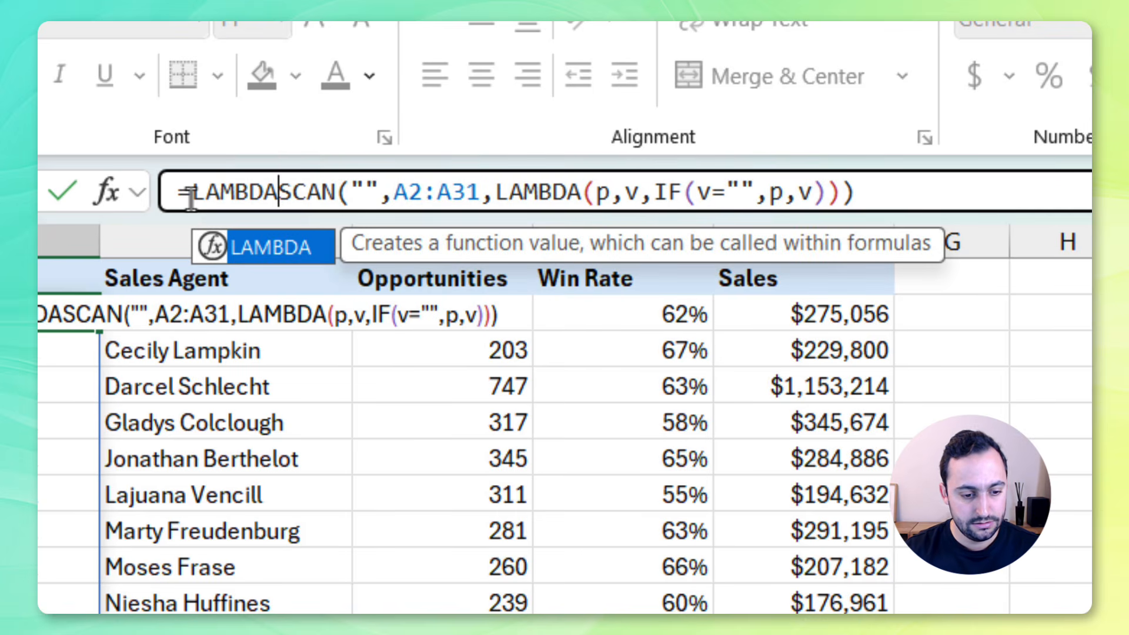
text())
key(BackSpace)
text(()
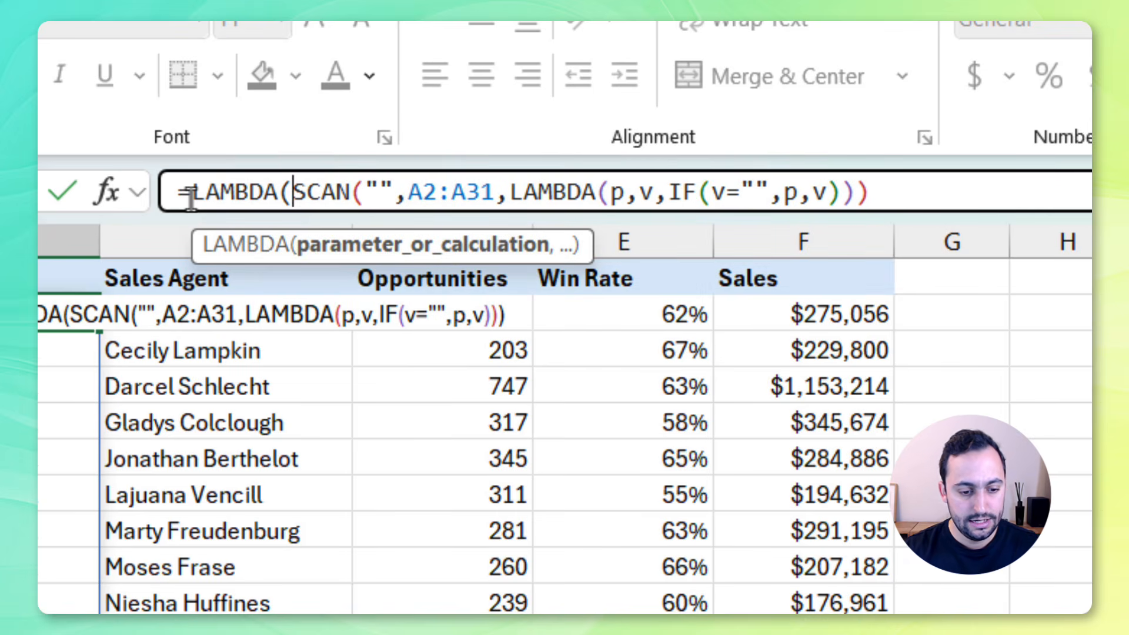
text(array)
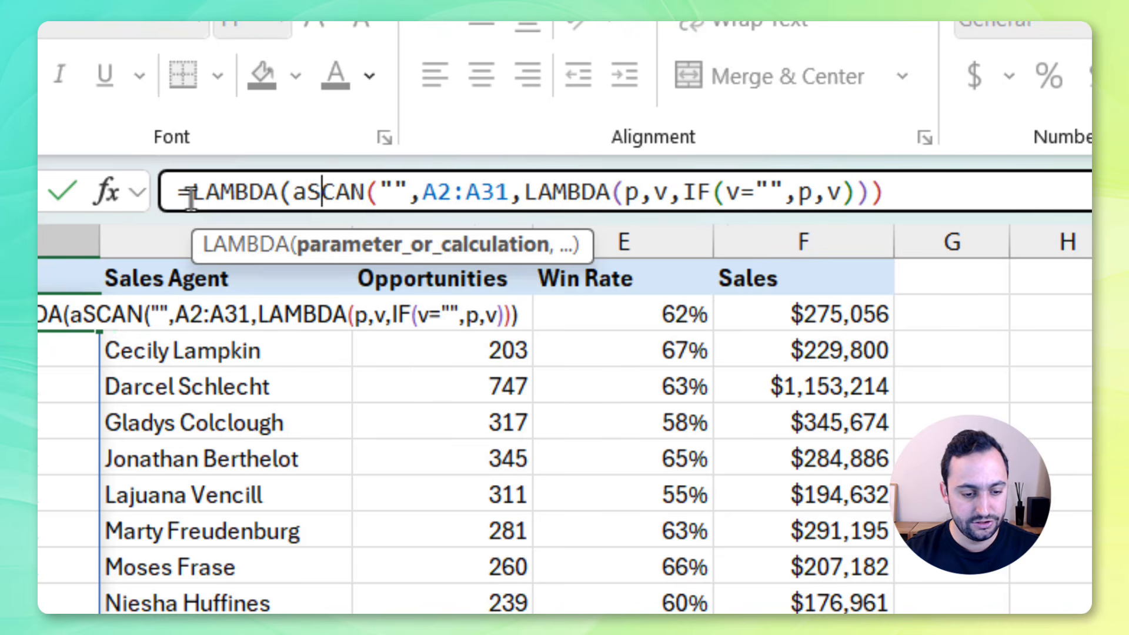
text(,)
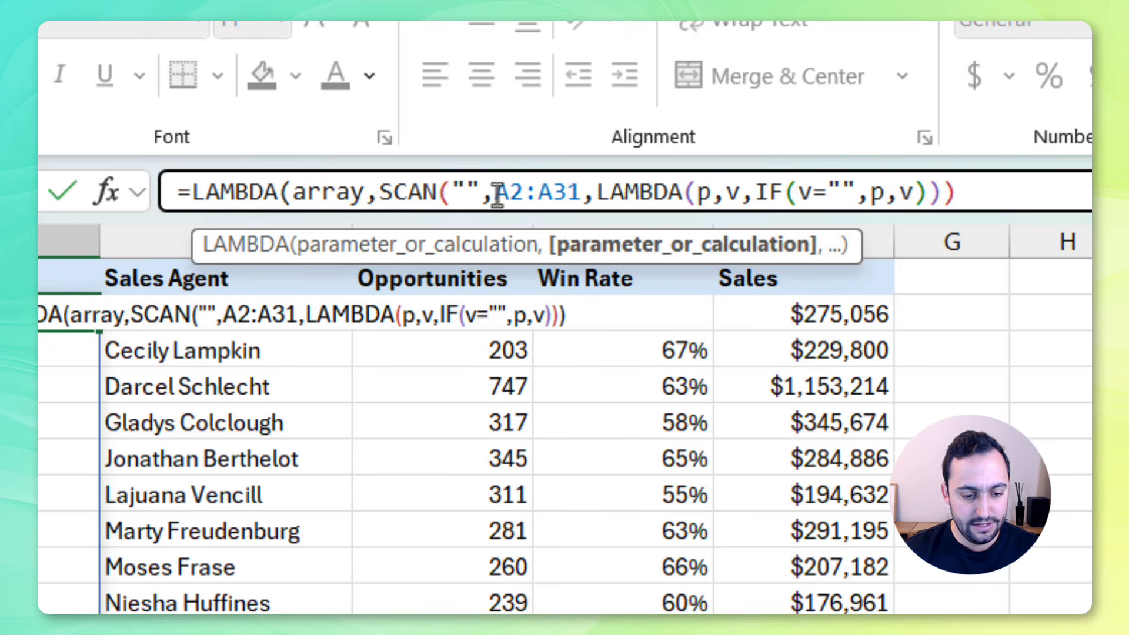
Replace the A2:A31 range inside SCAN with the array parameter
drag(497, 195, 583, 194)
text(a)
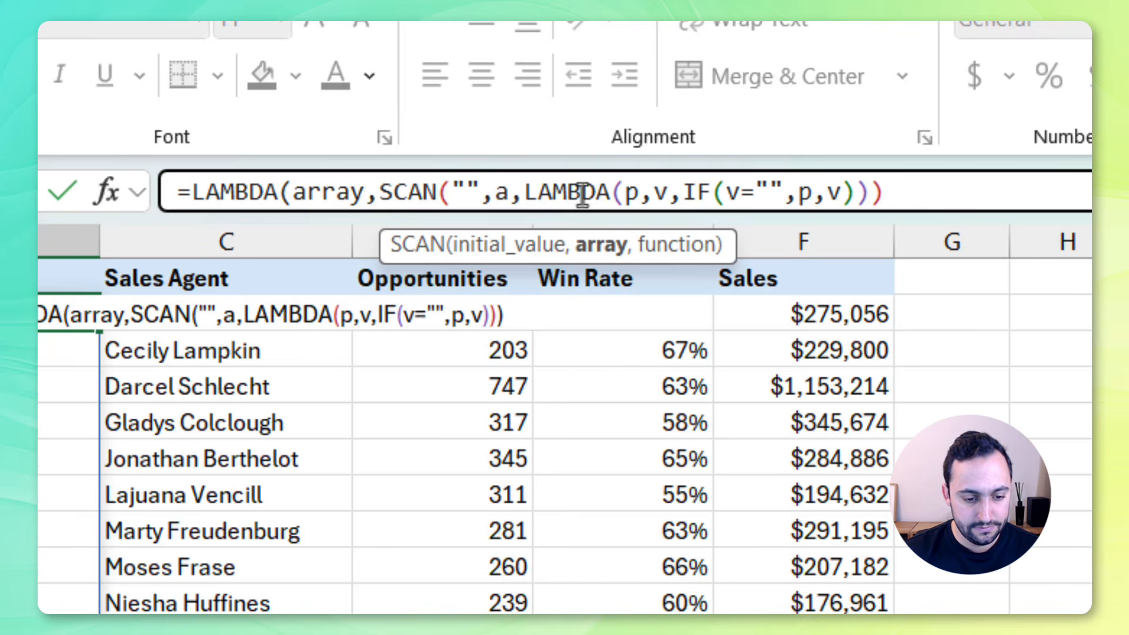
text(rray)
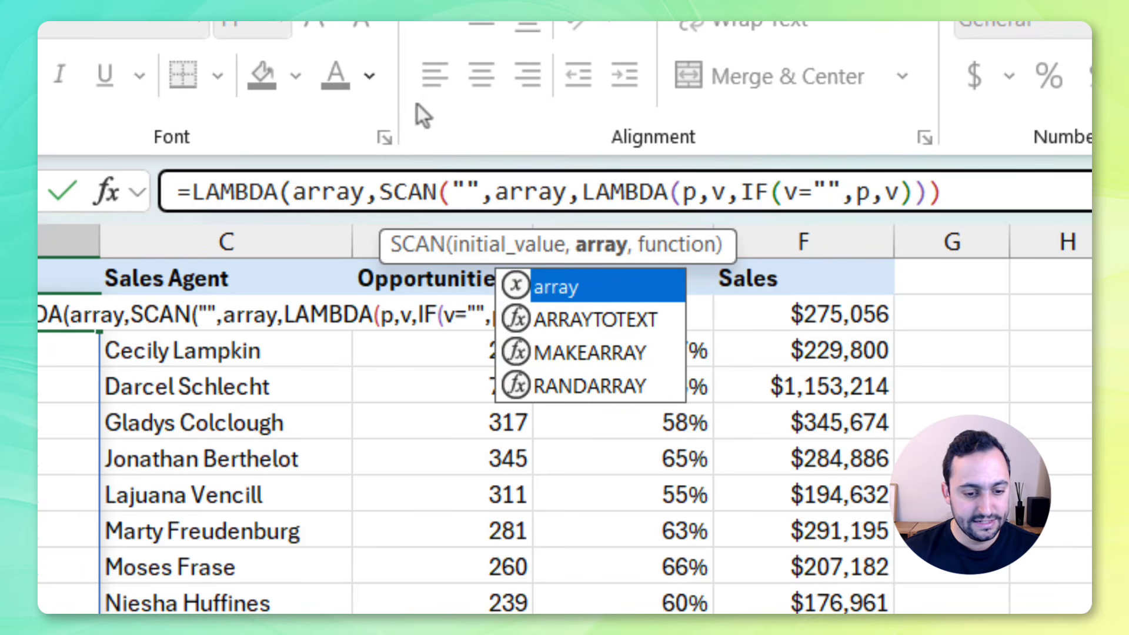
Close the outer LAMBDA, call it with the range A2:A31, and confirm the formula
click(987, 197)
text())
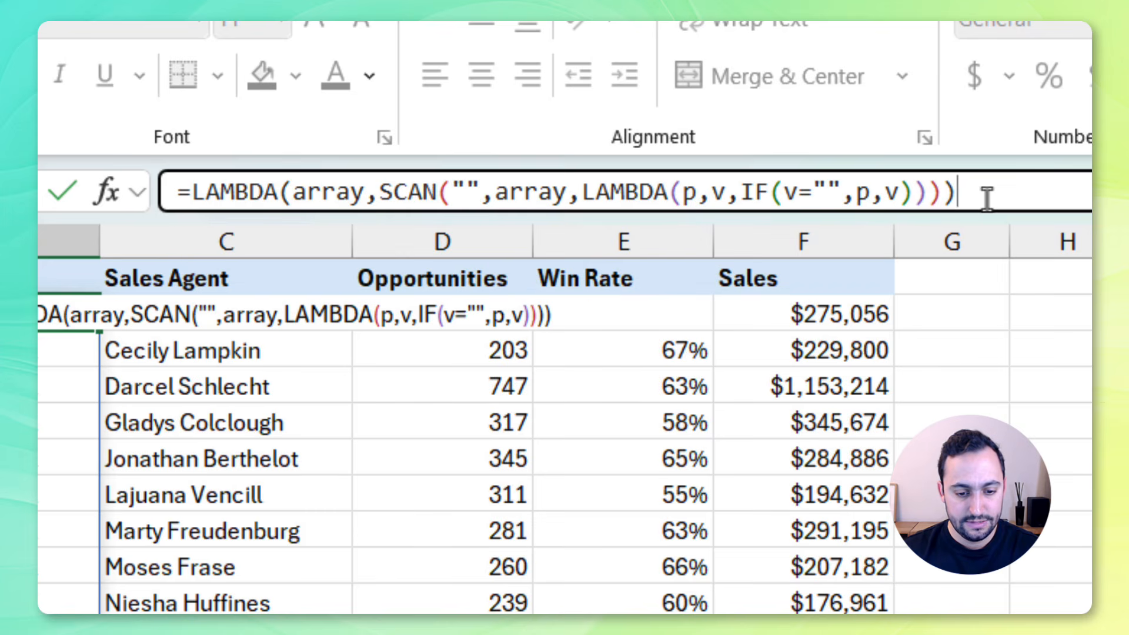
text(()
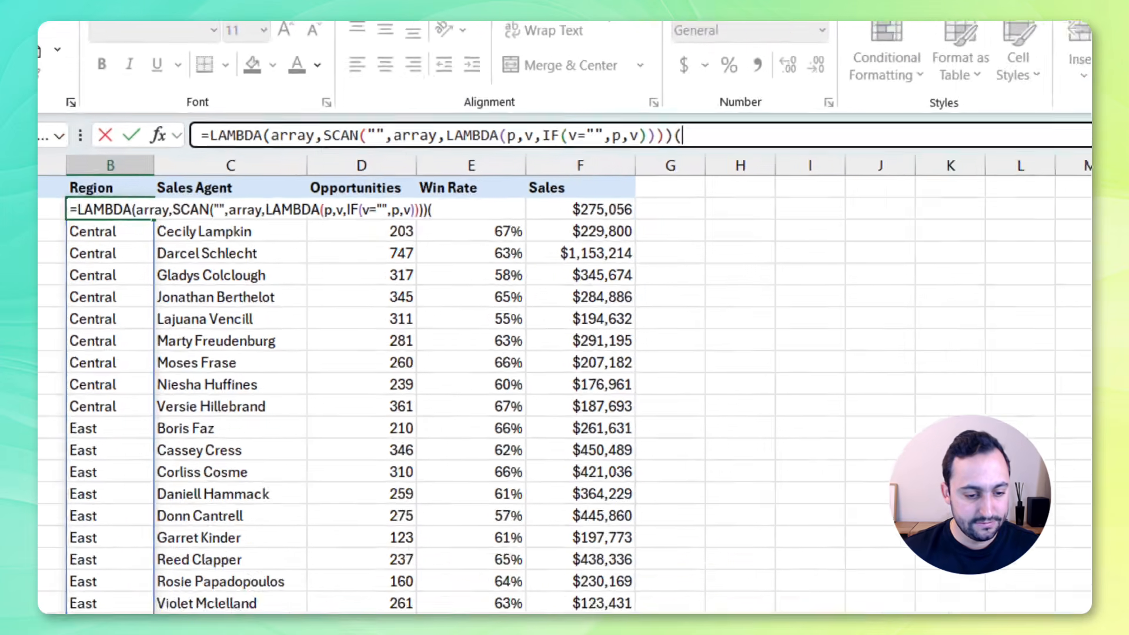
drag(82, 161, 103, 539)
scroll(323, 328, up, 2)
key(ctrl+Return)
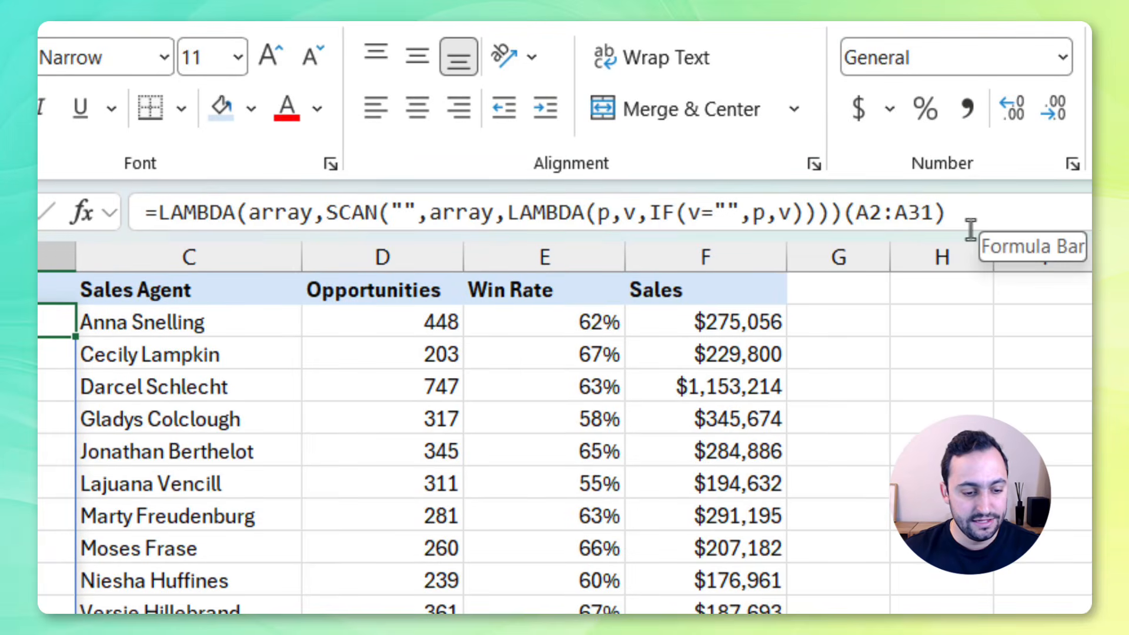
Copy the outer LAMBDA definition from B2's formula and define a workbook name FILLDOWN referring to it
drag(136, 213, 844, 222)
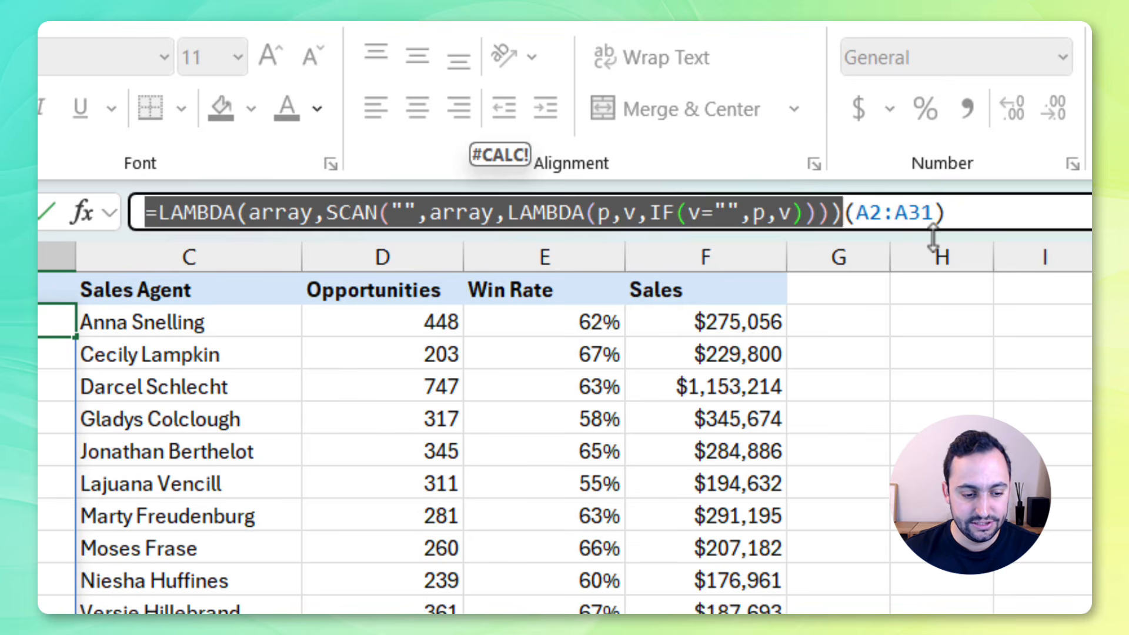
key(Escape)
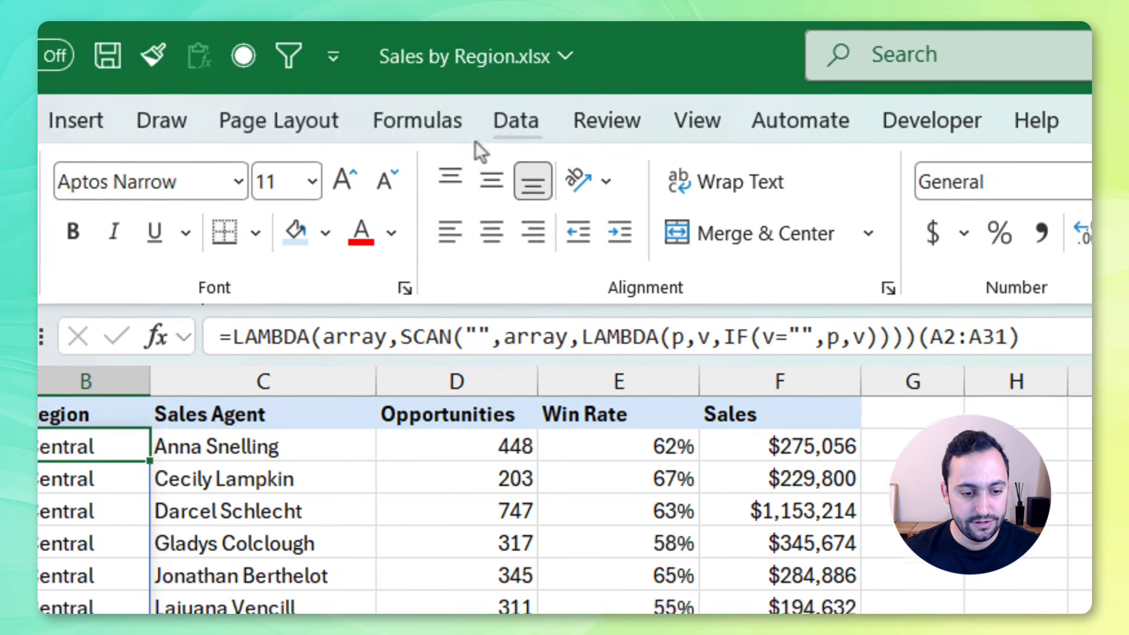
click(439, 136)
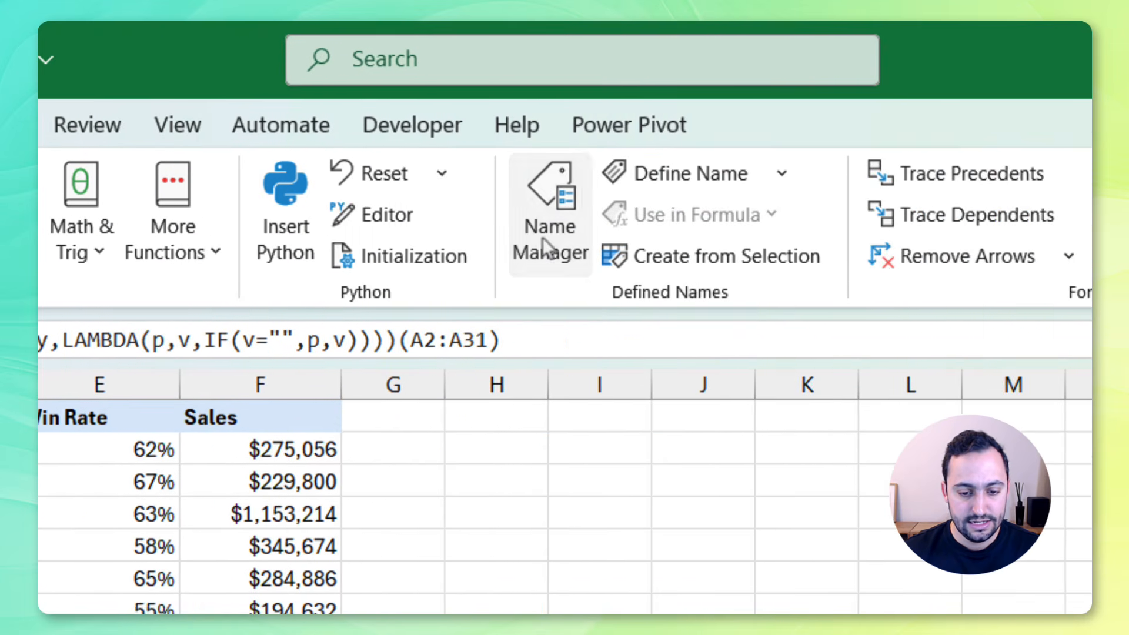
click(873, 232)
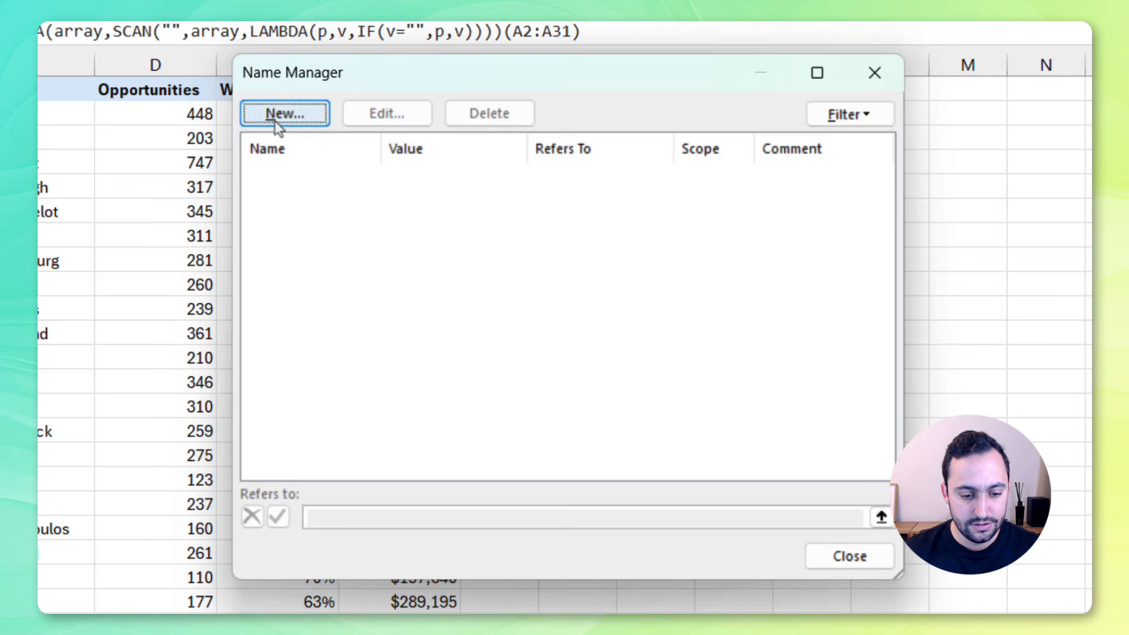
click(276, 115)
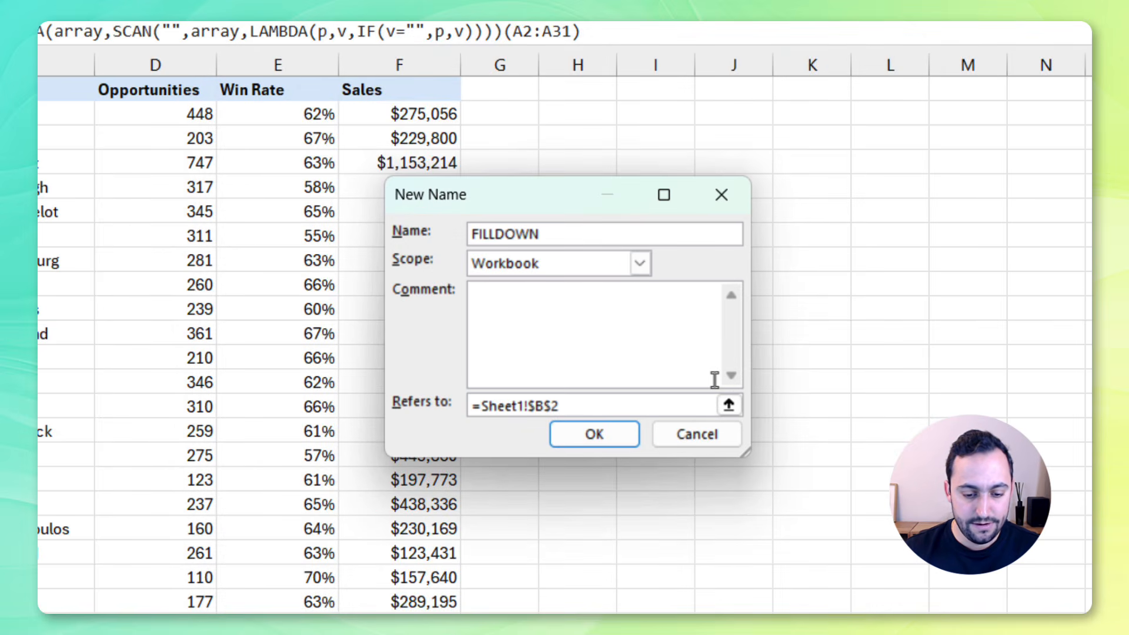
drag(572, 407, 420, 403)
key(ctrl+v)
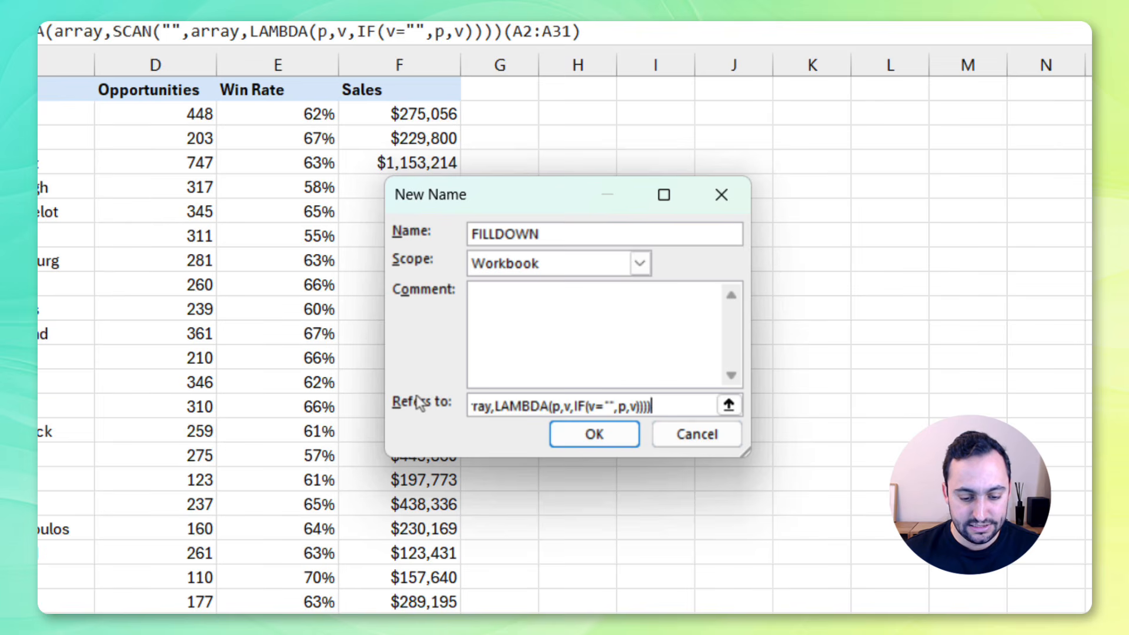
click(604, 440)
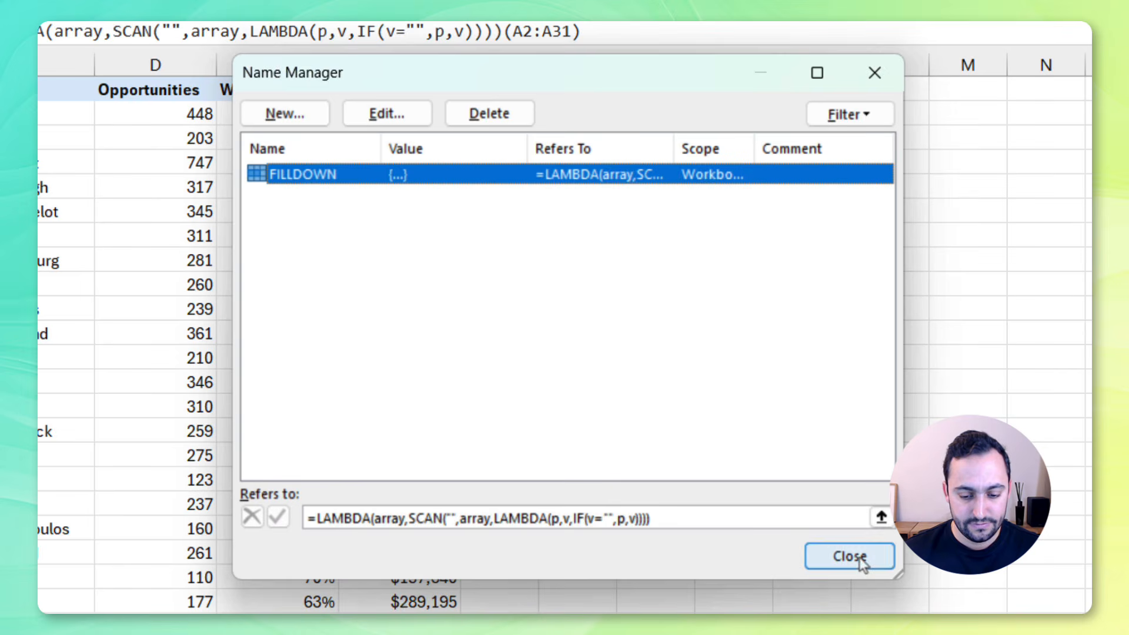
click(860, 560)
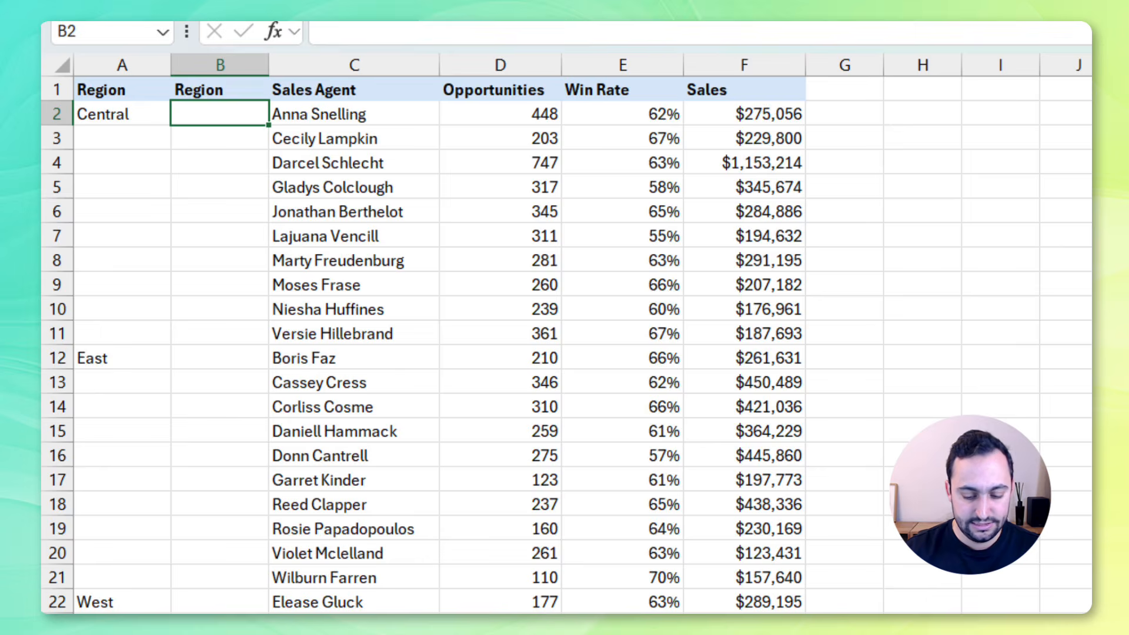
Enter =FILLDOWN(A2:A31) in B2 to fill the Region column
text(=FI)
key(Down)
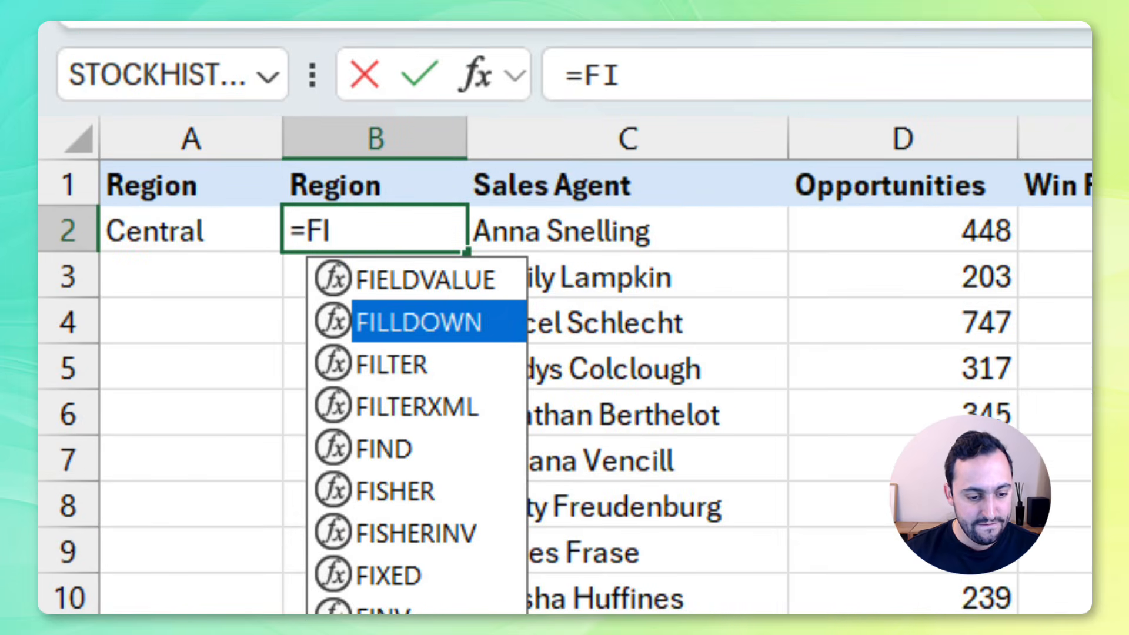
key(Tab)
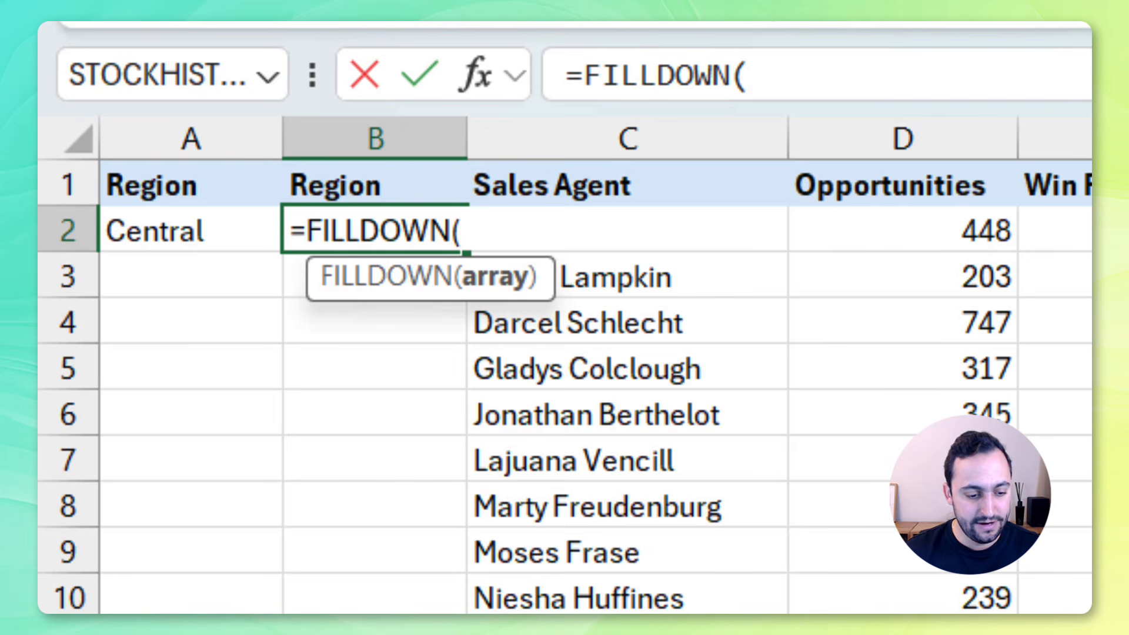
drag(226, 235, 92, 536)
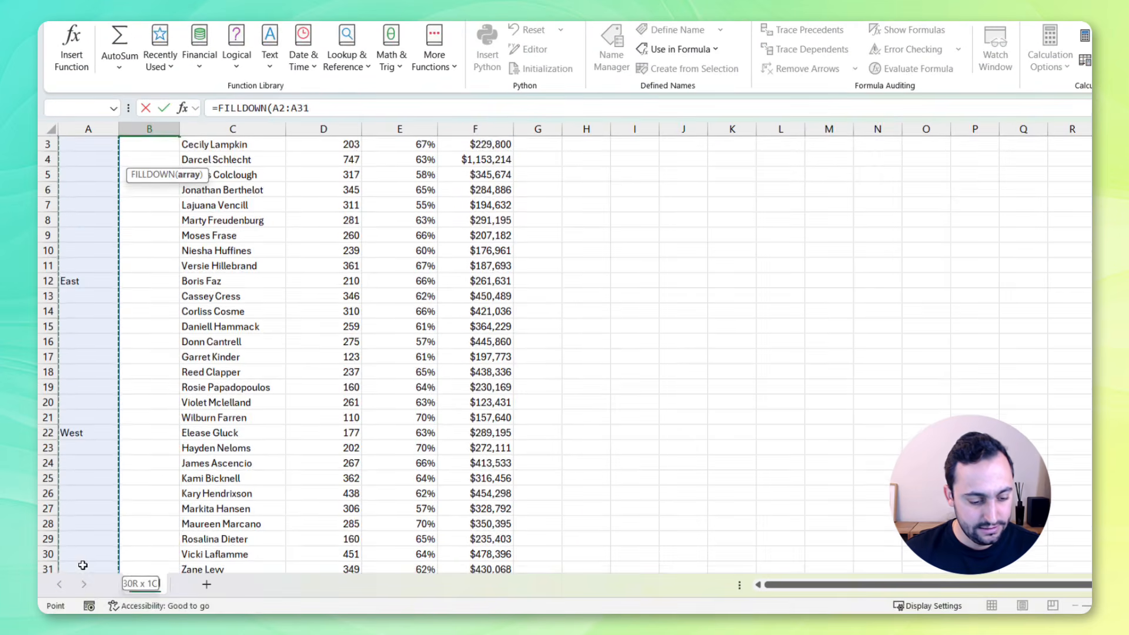
scroll(294, 407, up, 2)
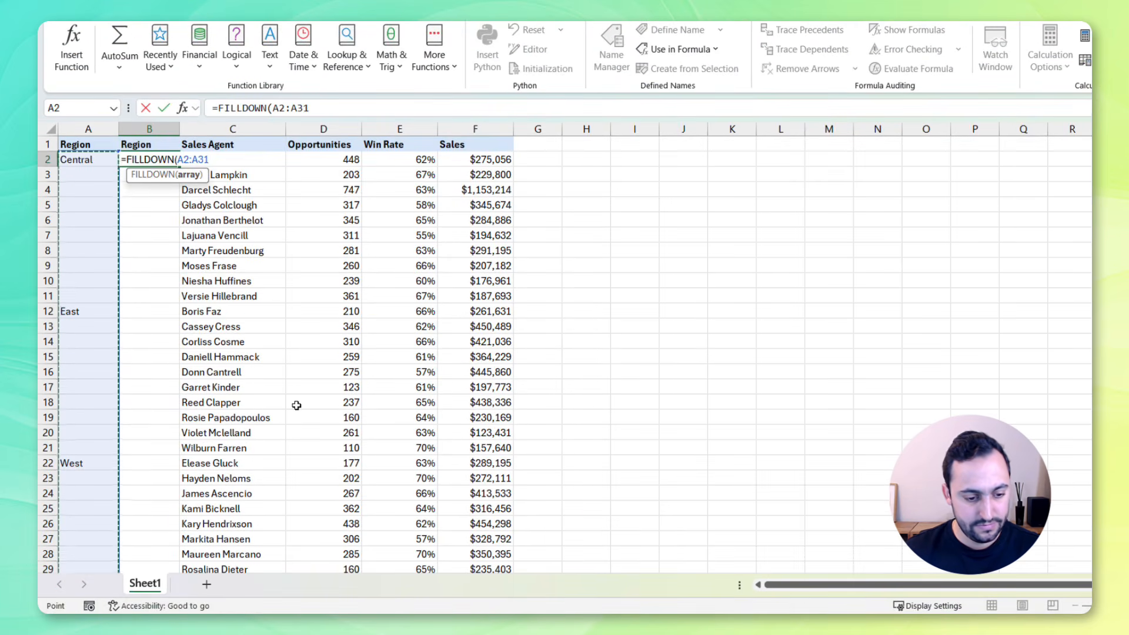
key(Return)
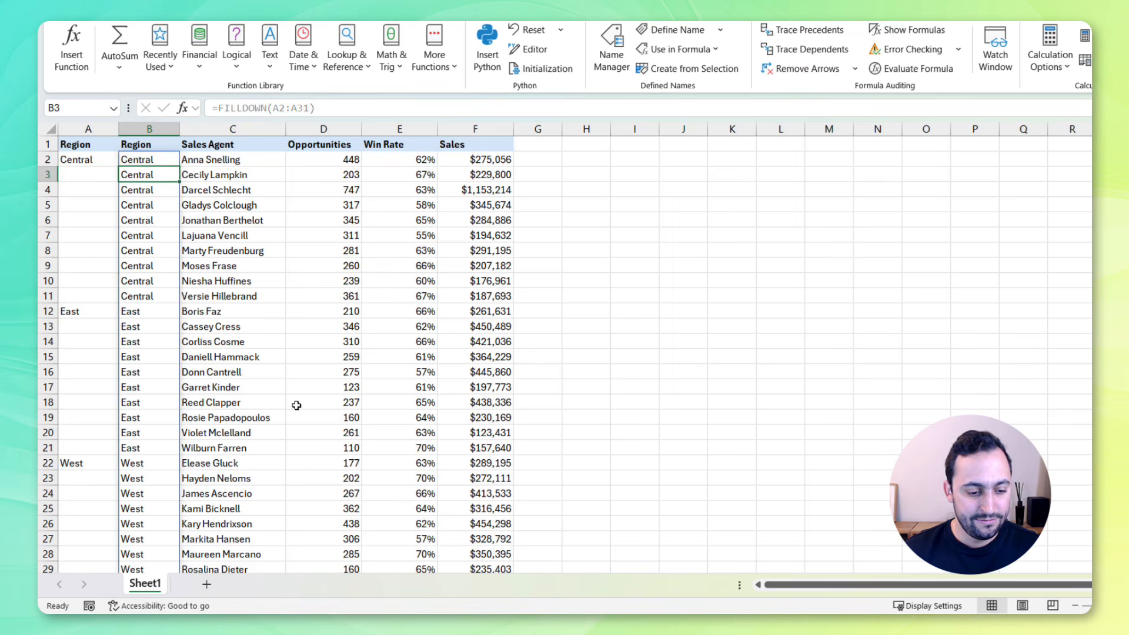
Enter a Python formula in B2 that forward-fills A2:A31 with xl("A2:A31").ffill() and commit it
key(Up)
scroll(353, 379, down, 3)
scroll(355, 385, up, 3)
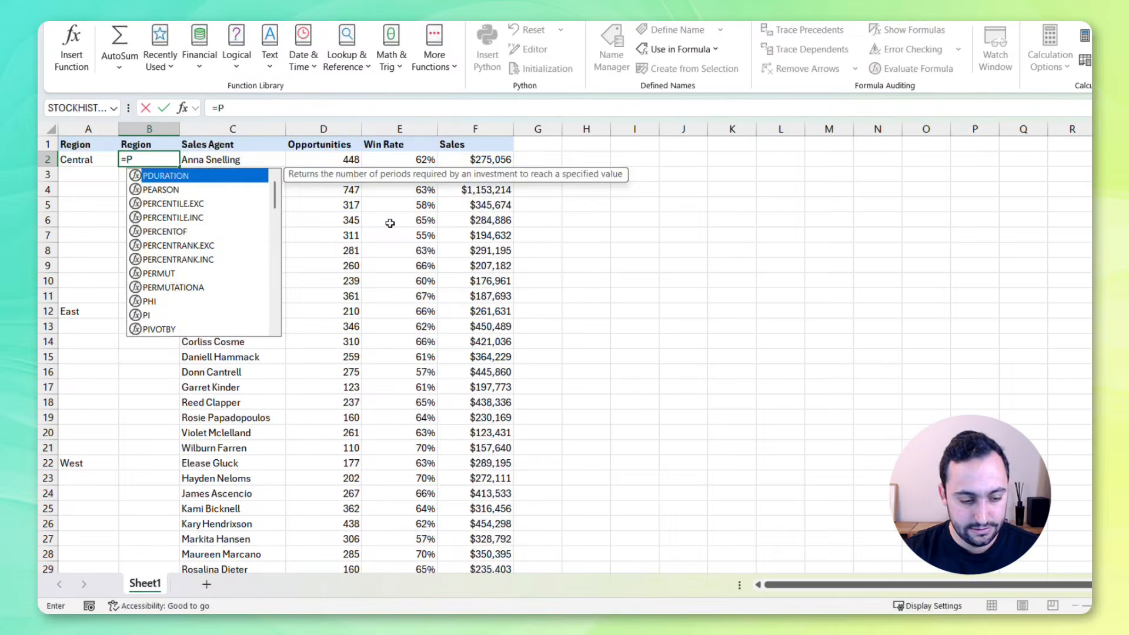
text(Y)
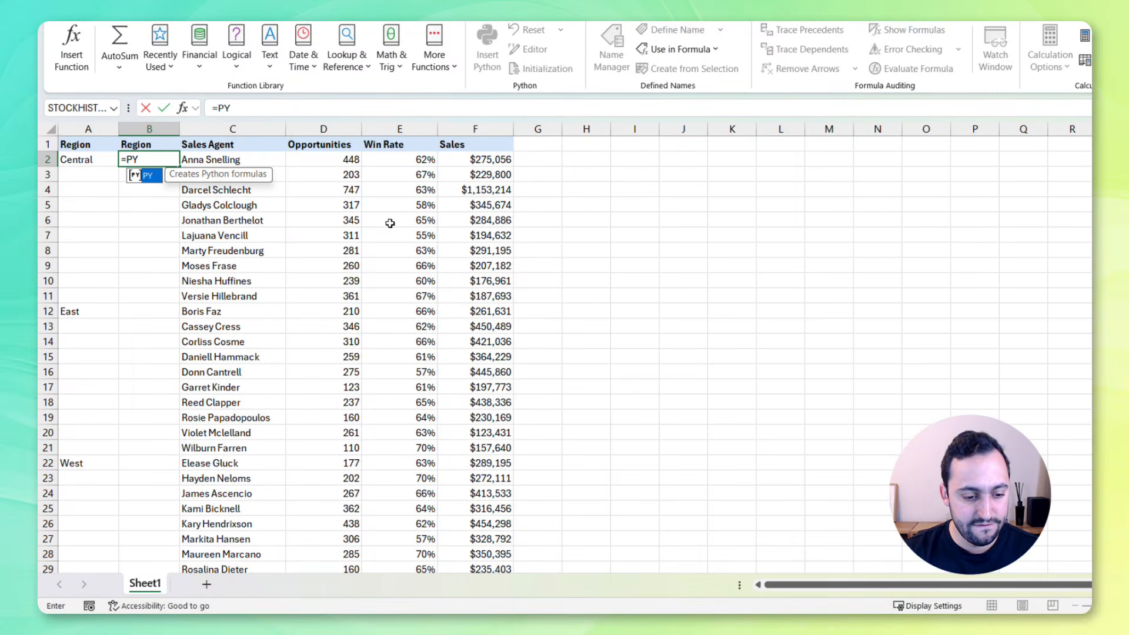
key(Tab)
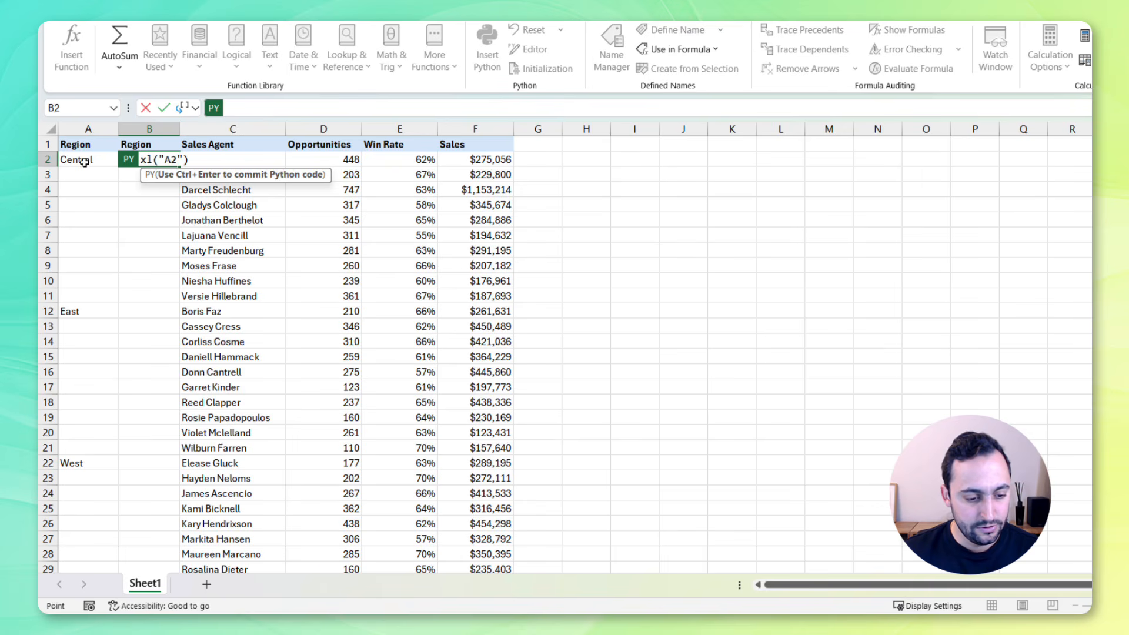
drag(84, 162, 91, 557)
scroll(321, 351, up, 2)
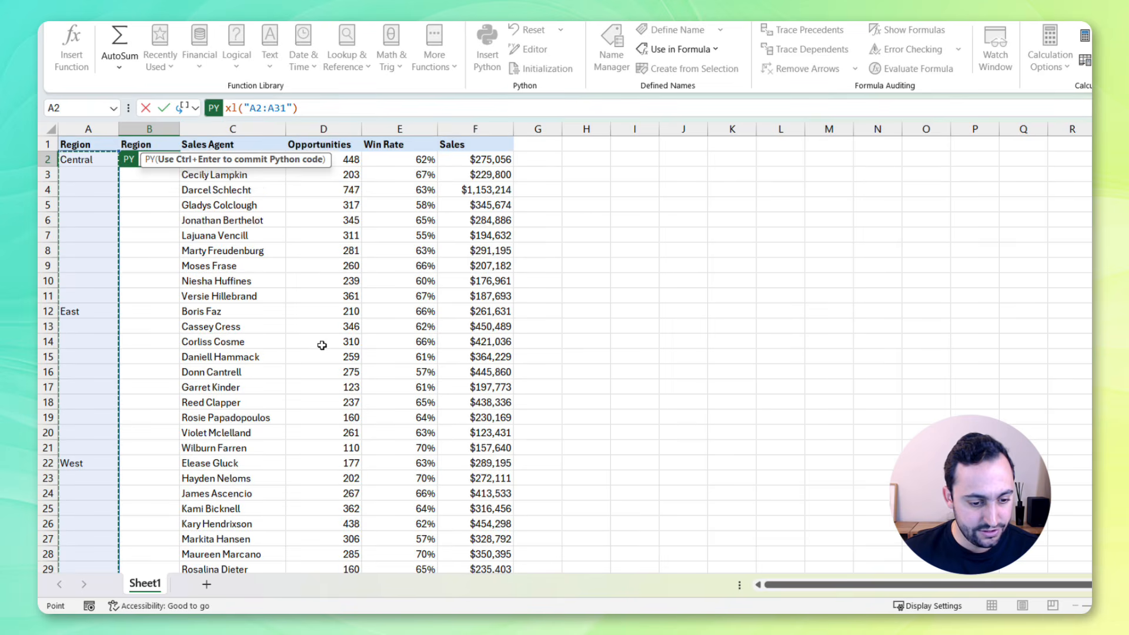
text(.)
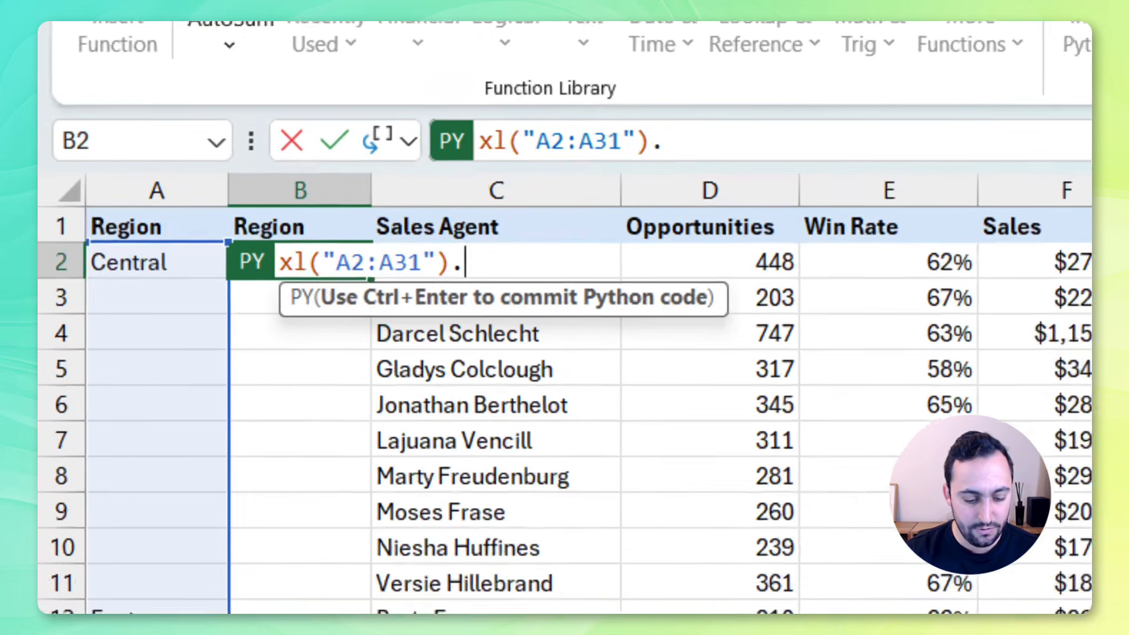
text(ffill()
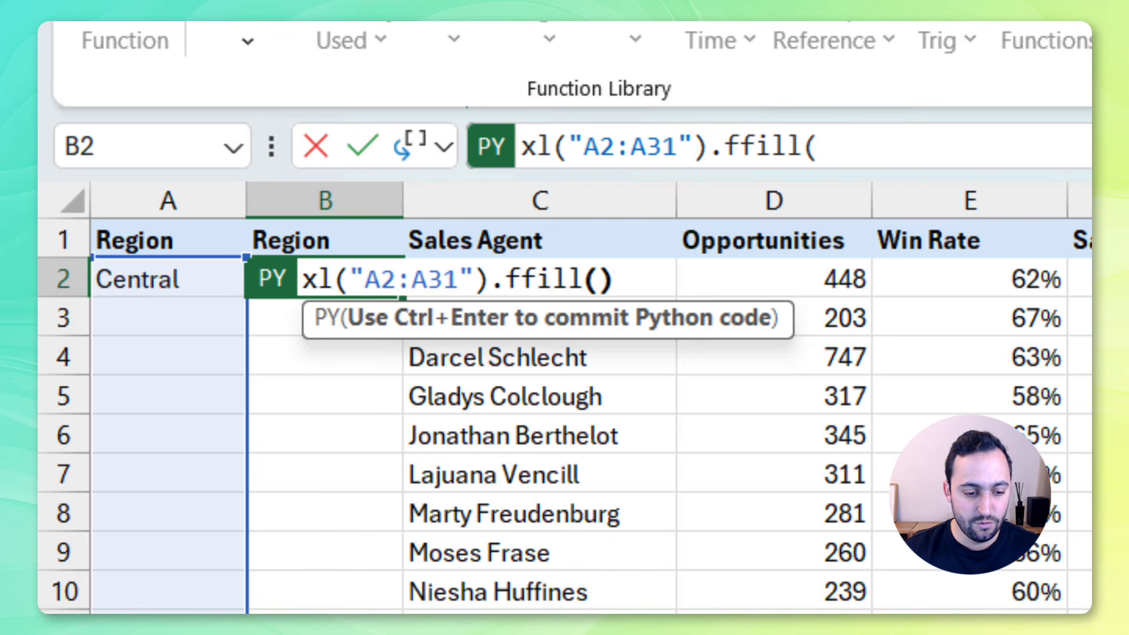
key(ctrl+Return)
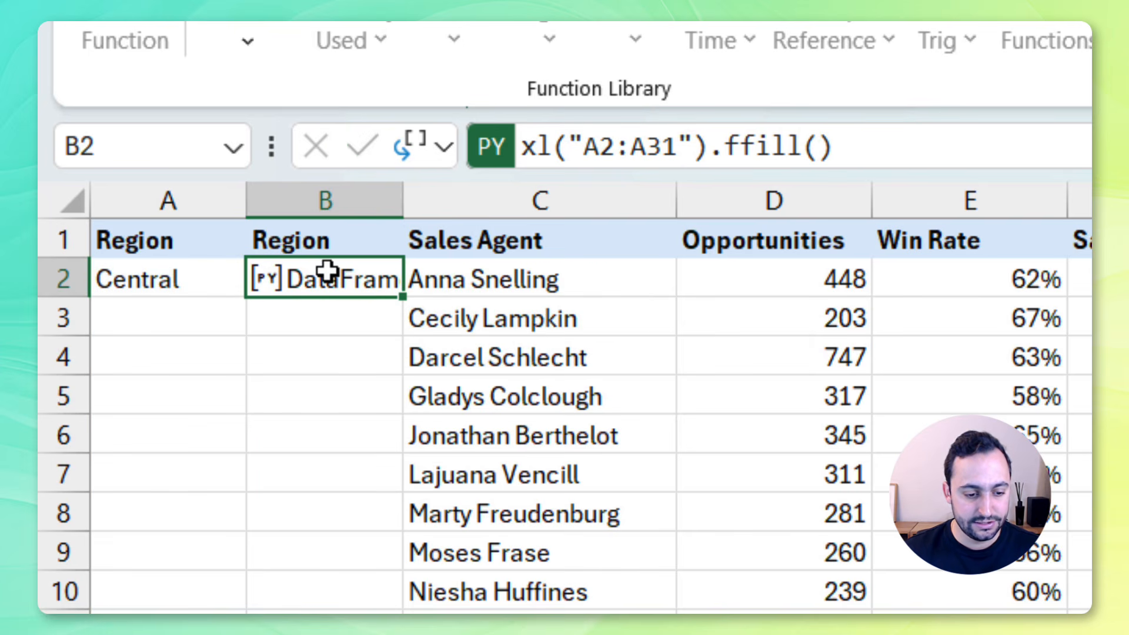
Switch the Python formula's output from Python Object to Excel Value
click(414, 147)
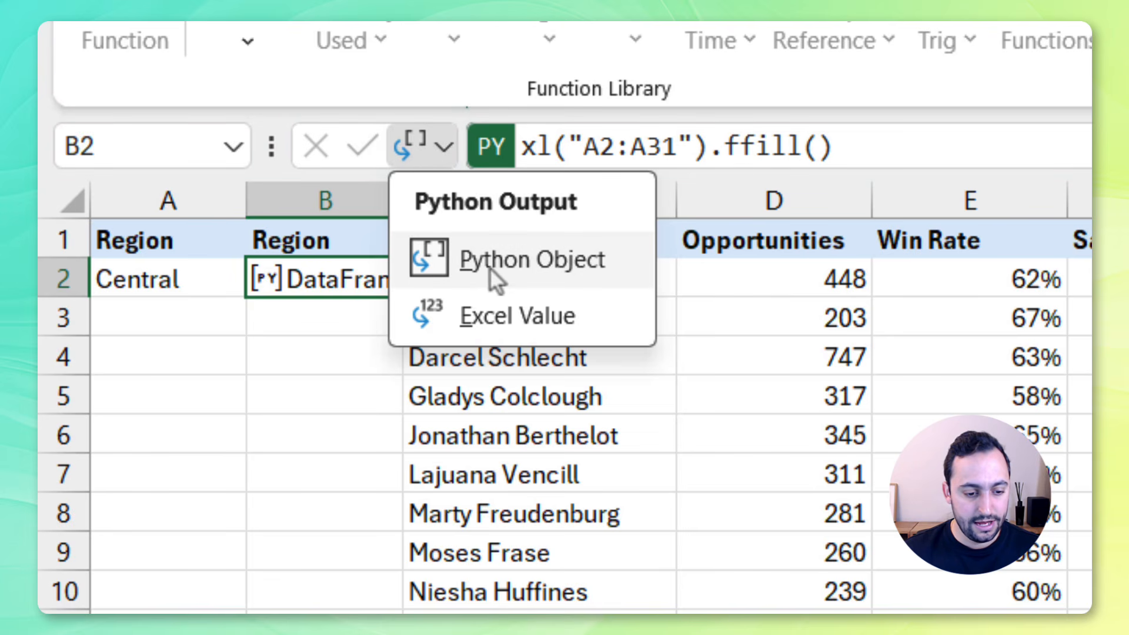
click(571, 316)
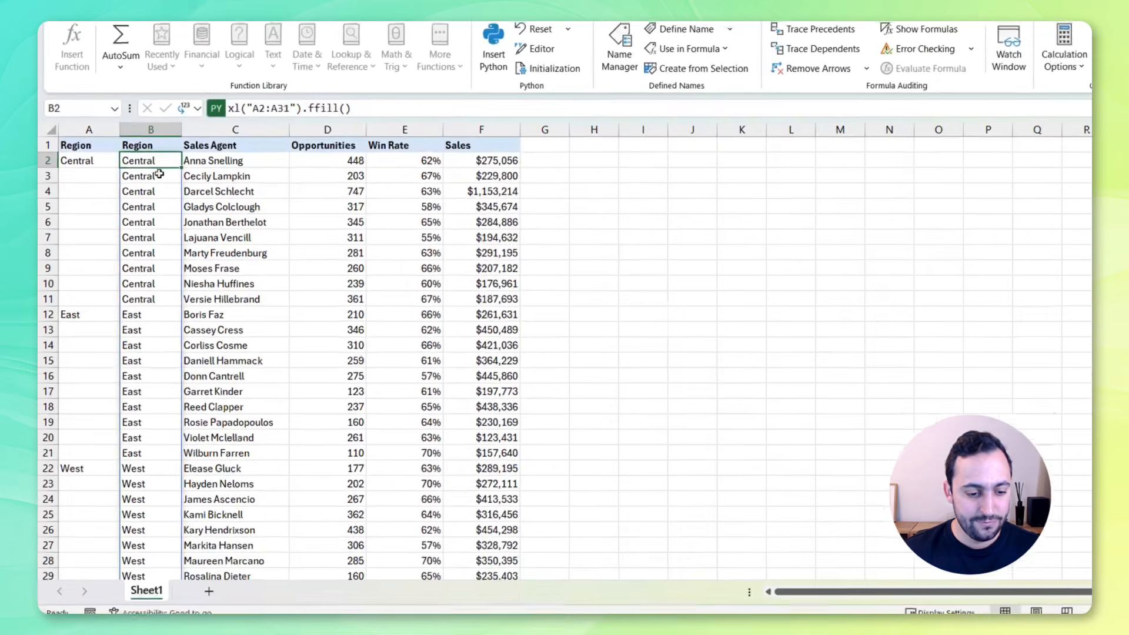
scroll(157, 228, down, 6)
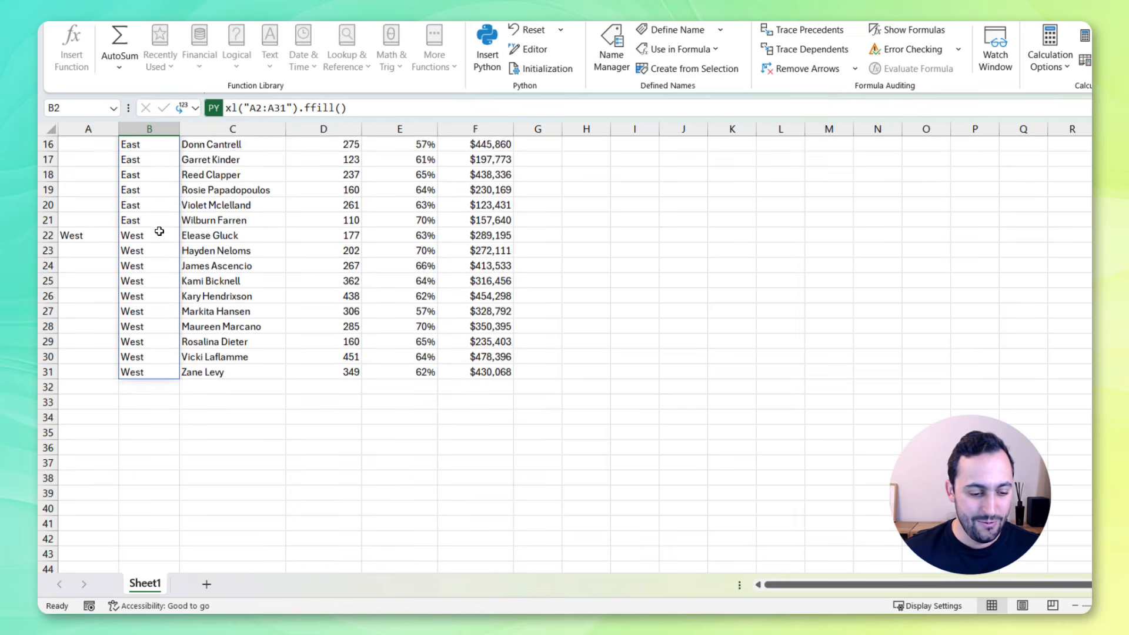
scroll(163, 199, up, 6)
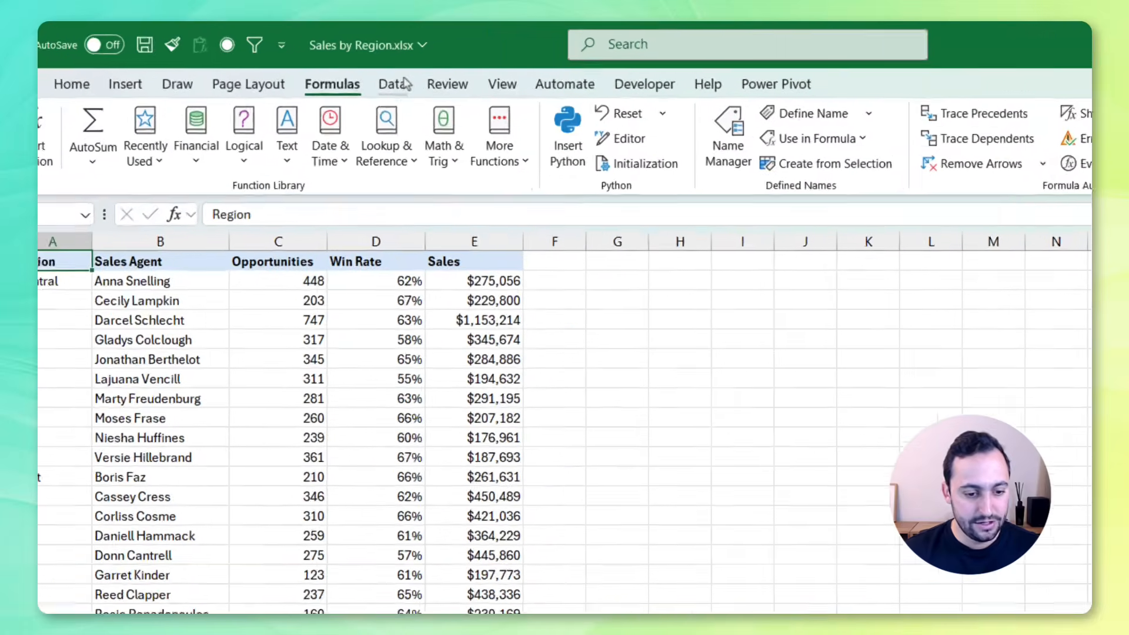
Load the original sales data range into Power Query as a table
click(402, 85)
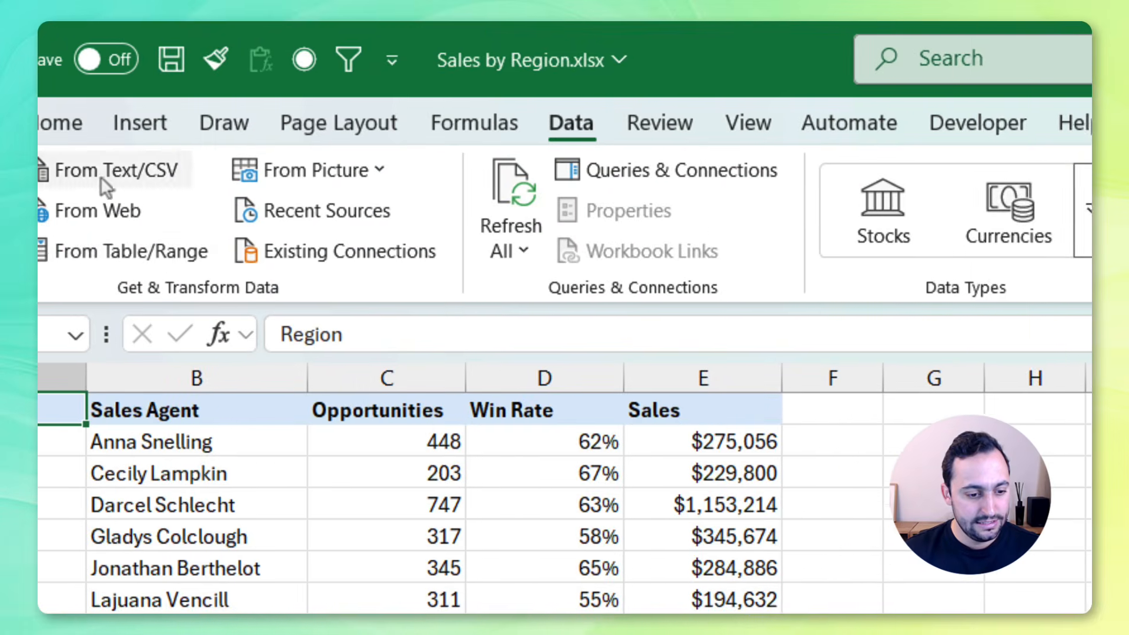
click(171, 254)
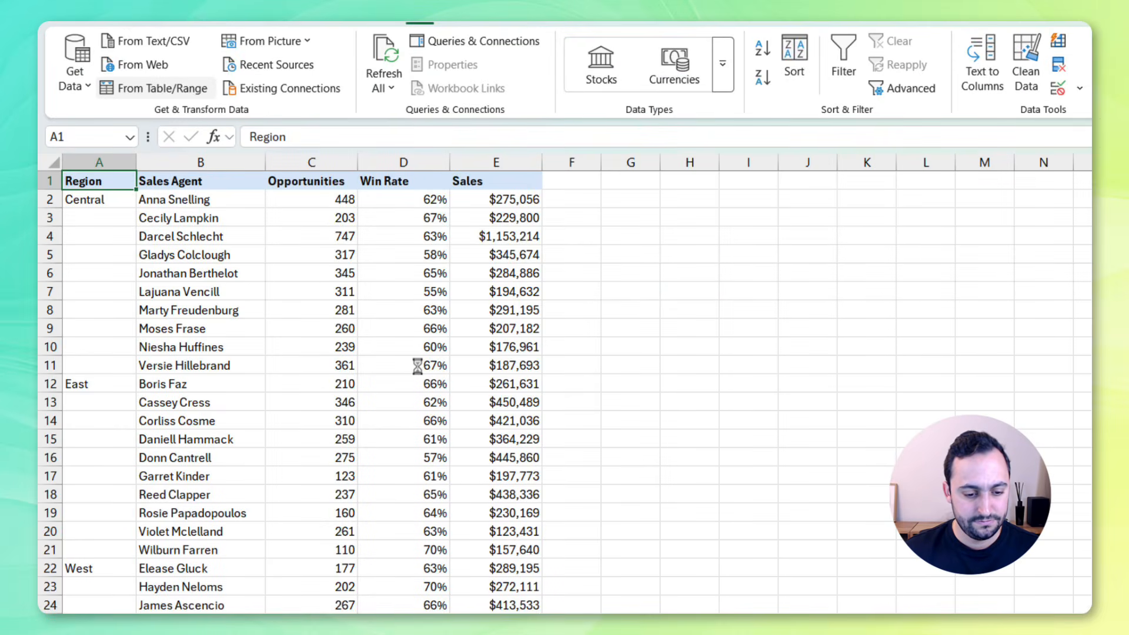
click(568, 348)
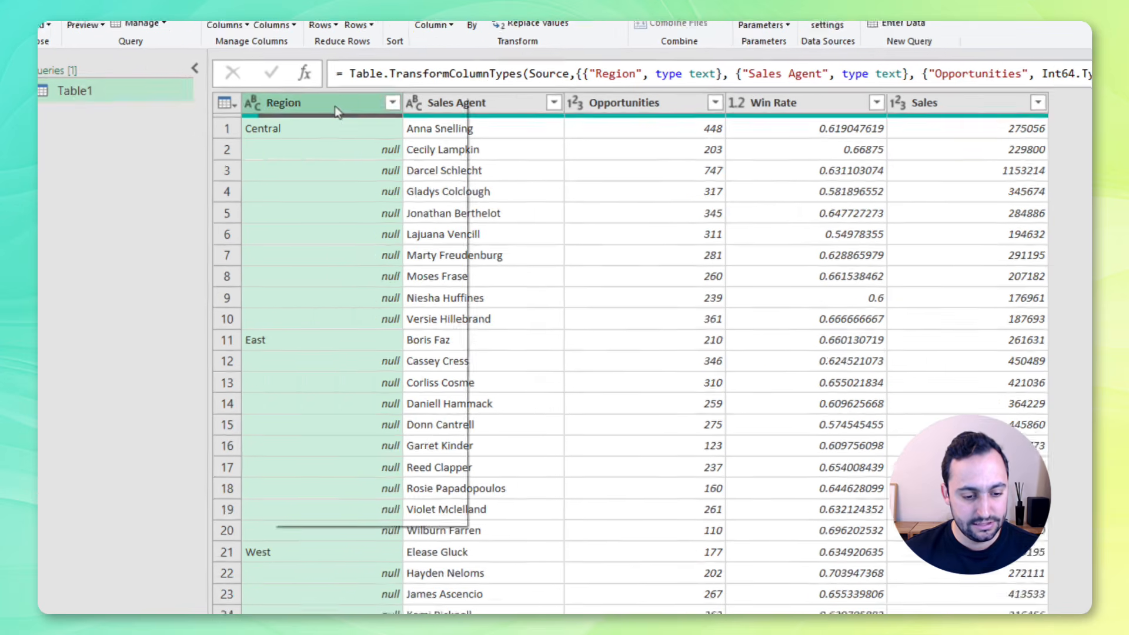
Fill down the Region column in Power Query
right_click(274, 109)
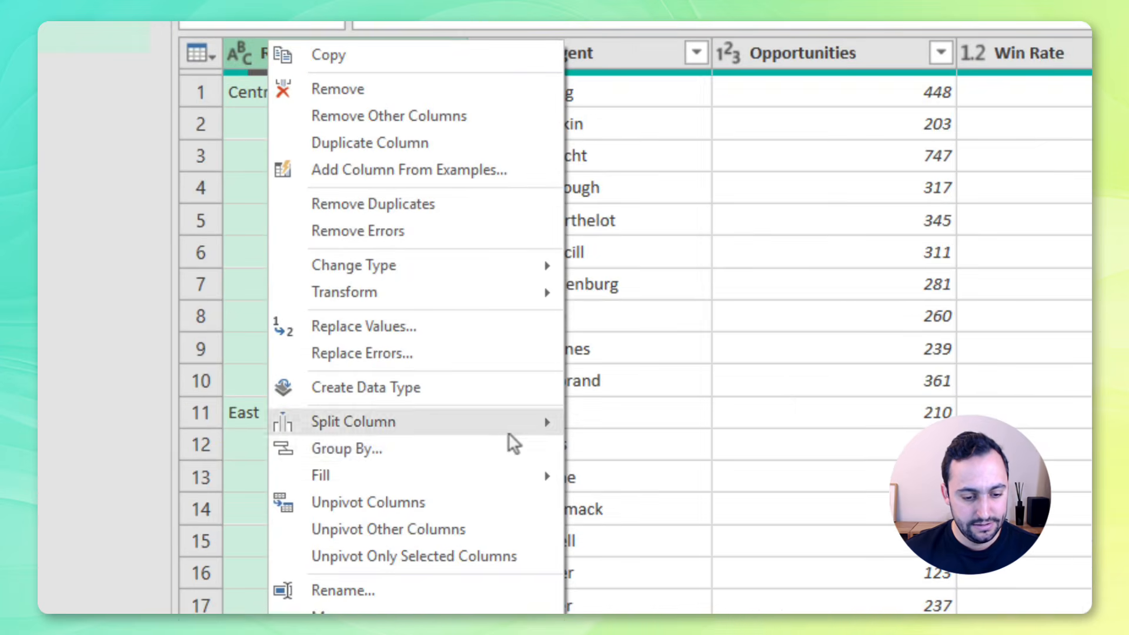
mouse_move(518, 406)
click(713, 250)
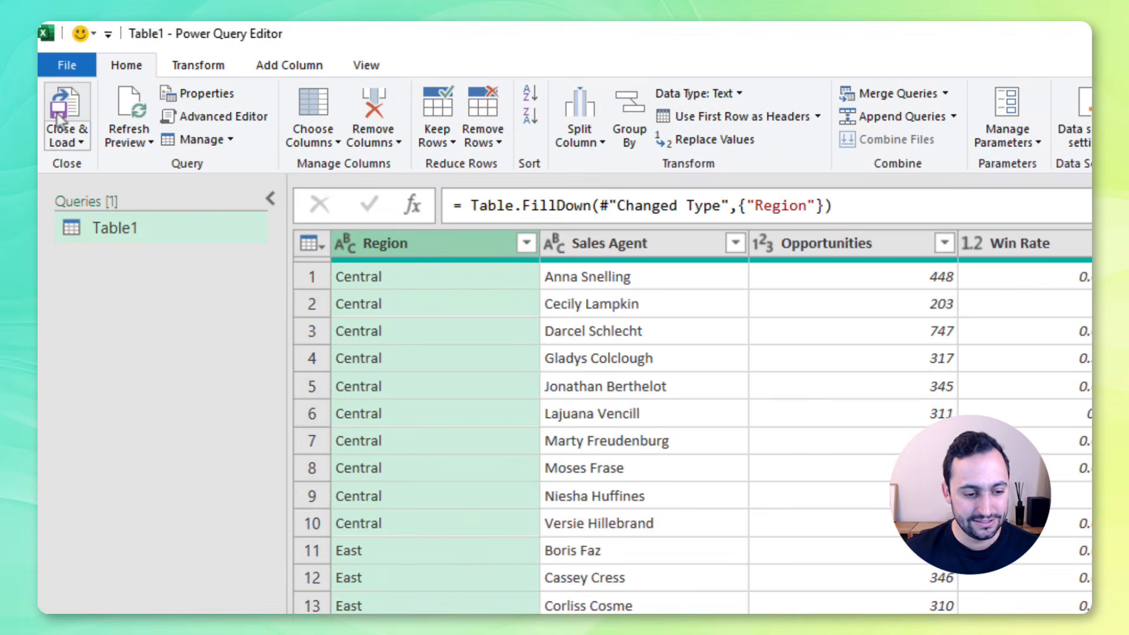
Close the Power Query Editor and load the query results into the workbook
click(58, 115)
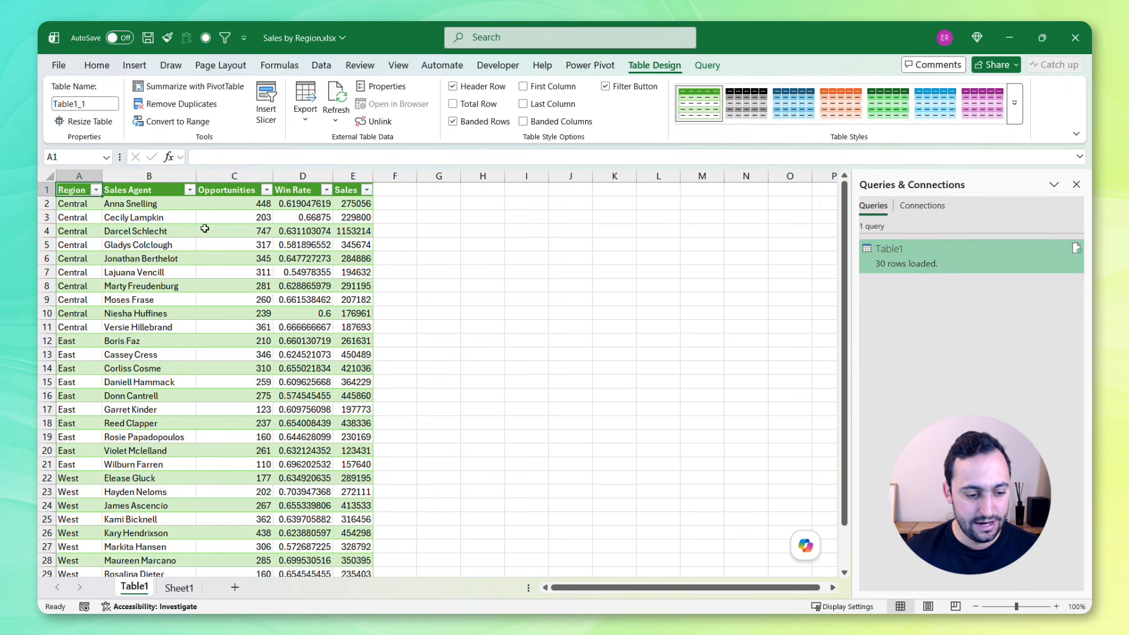
scroll(97, 274, down, 4)
scroll(93, 280, up, 4)
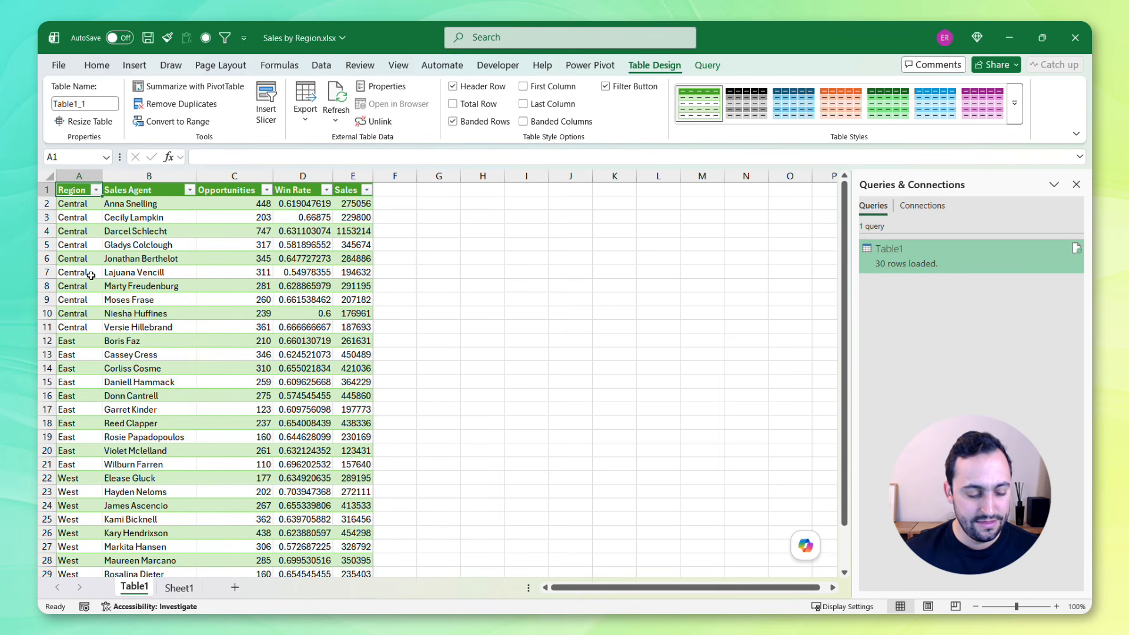